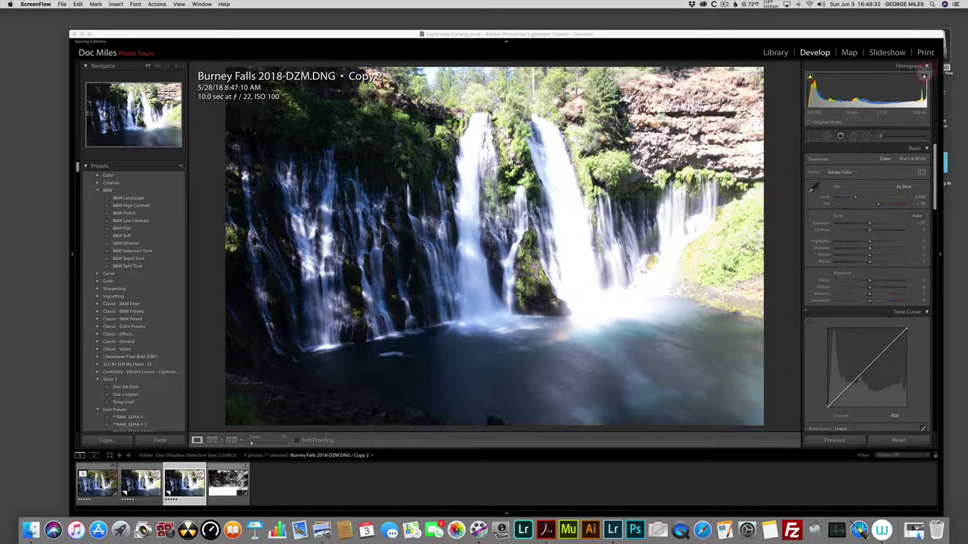
Show the highlight clipping warning and, after trying Adobe Vivid, set the profile to Adobe Landscape
left_click(924, 77)
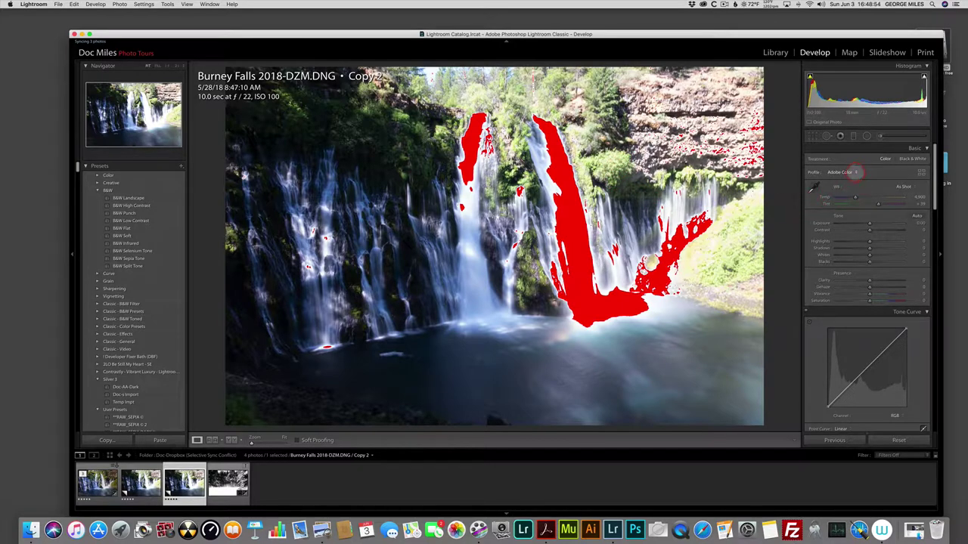
left_click(855, 172)
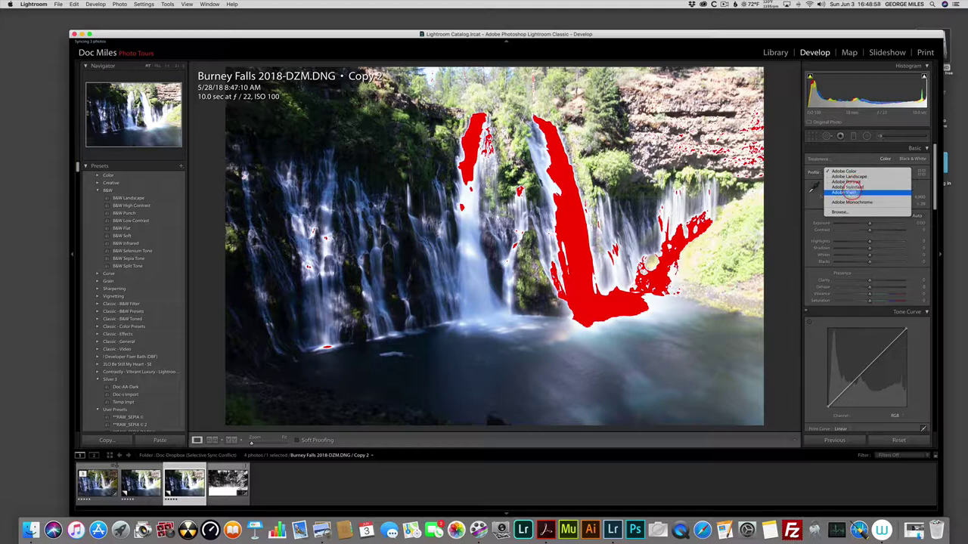
left_click(844, 192)
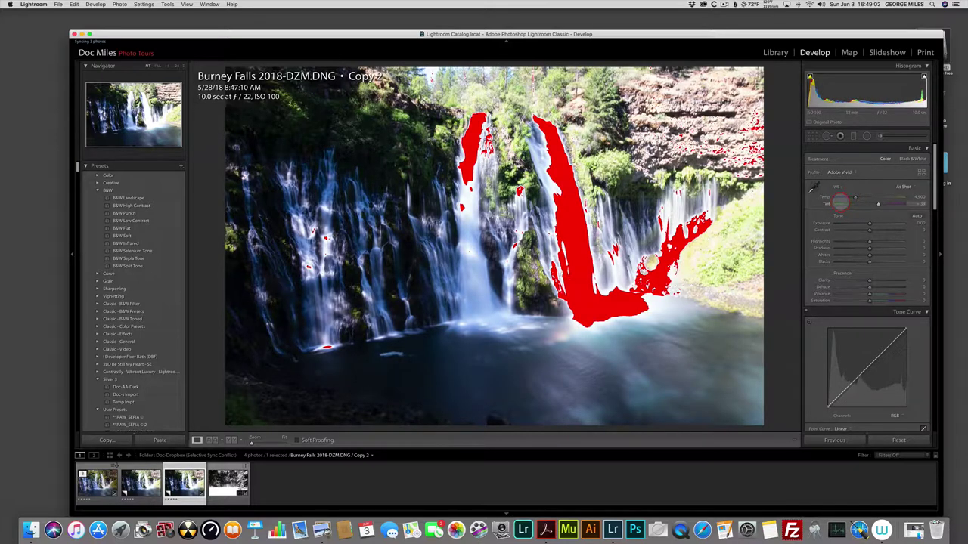
left_click(852, 172)
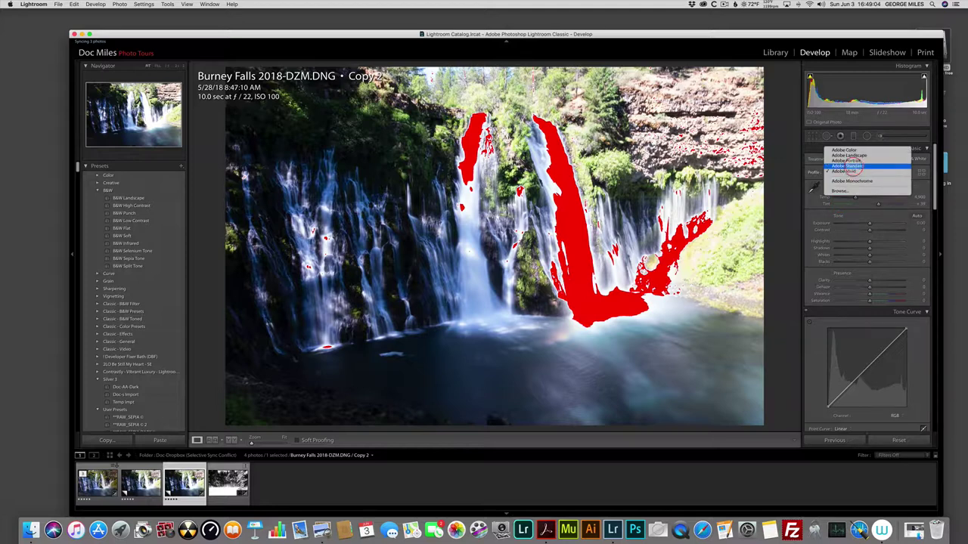
left_click(848, 155)
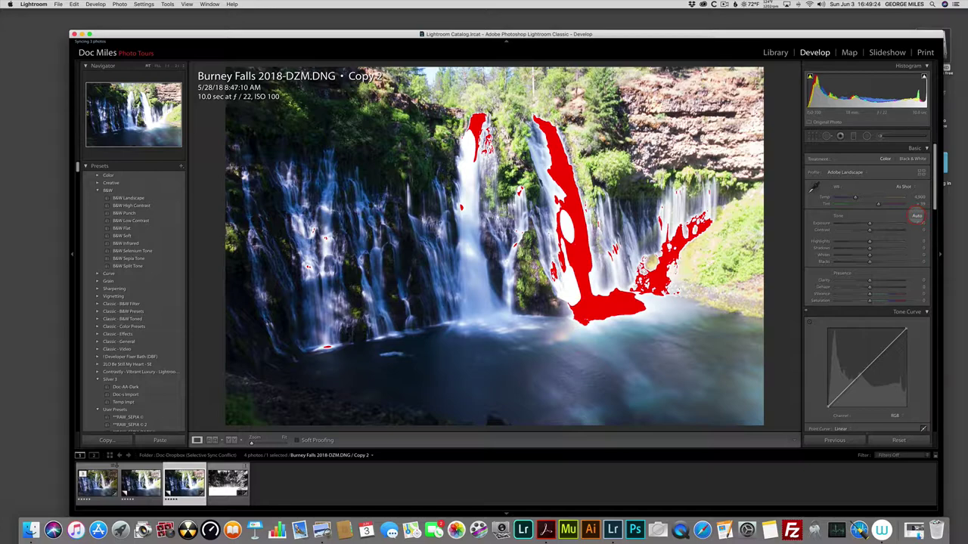
Apply Auto tone, bringing Highlights to -69 and Shadows to +29 to clear the clipping
left_click(916, 216)
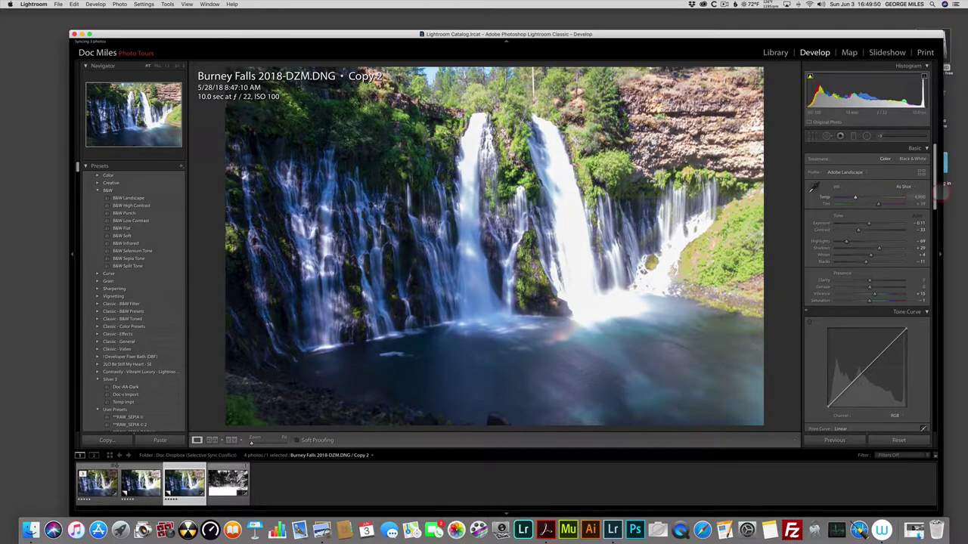
Enable chromatic aberration removal and profile corrections, choosing Fujifilm as the lens make
left_click_drag(934, 181, 936, 336)
left_click(811, 280)
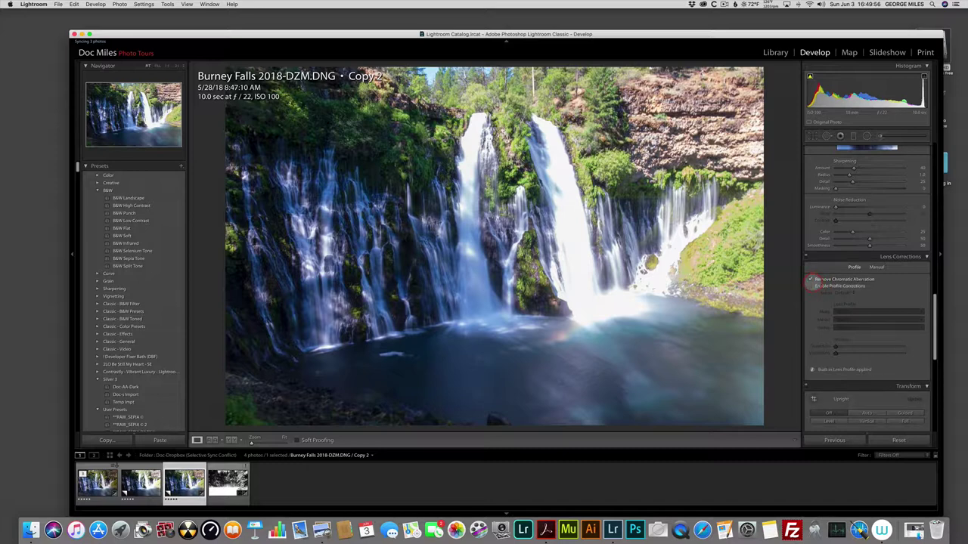
left_click(811, 285)
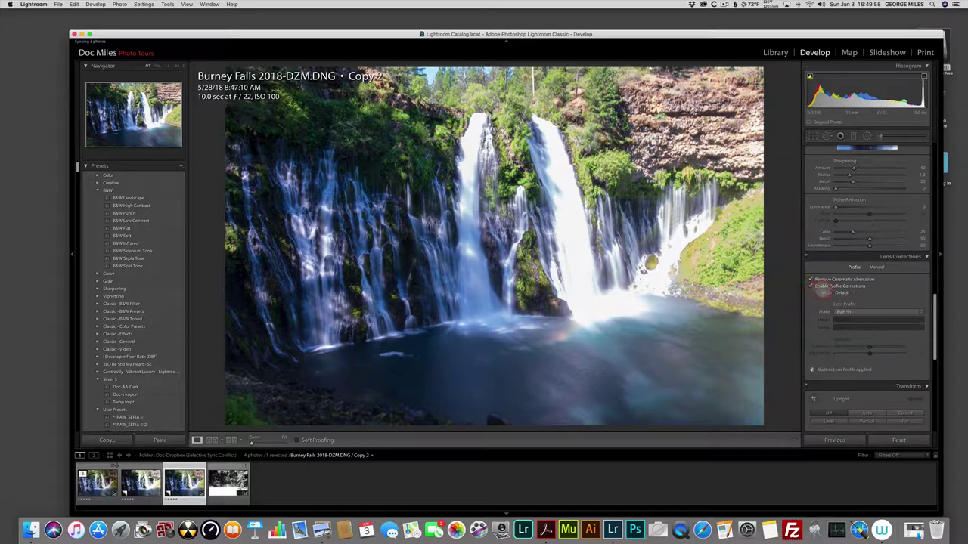
left_click(919, 312)
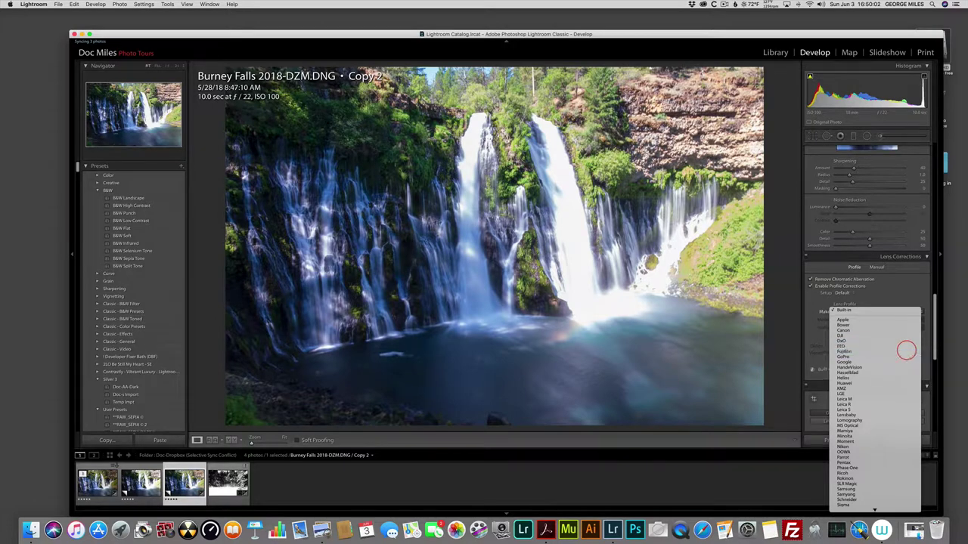
left_click(901, 352)
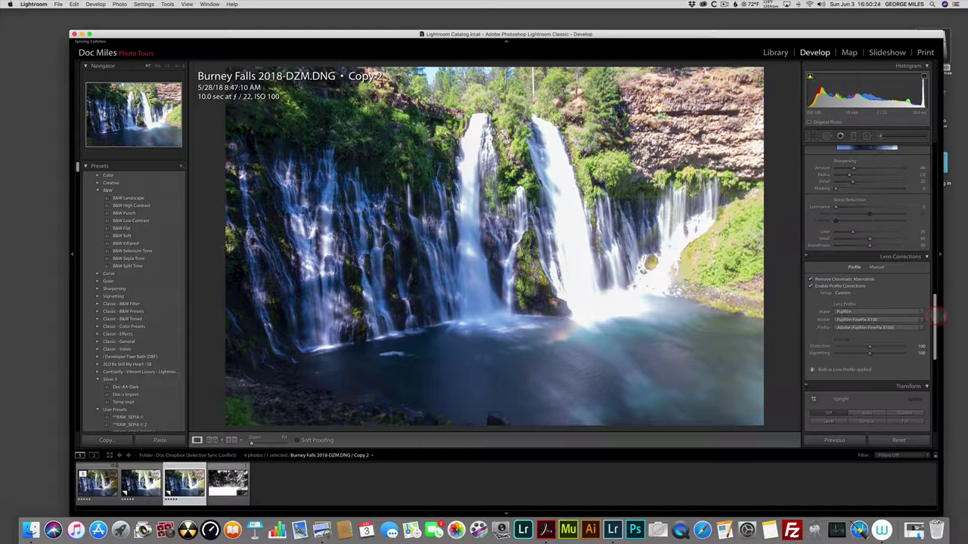
left_click_drag(934, 313, 943, 159)
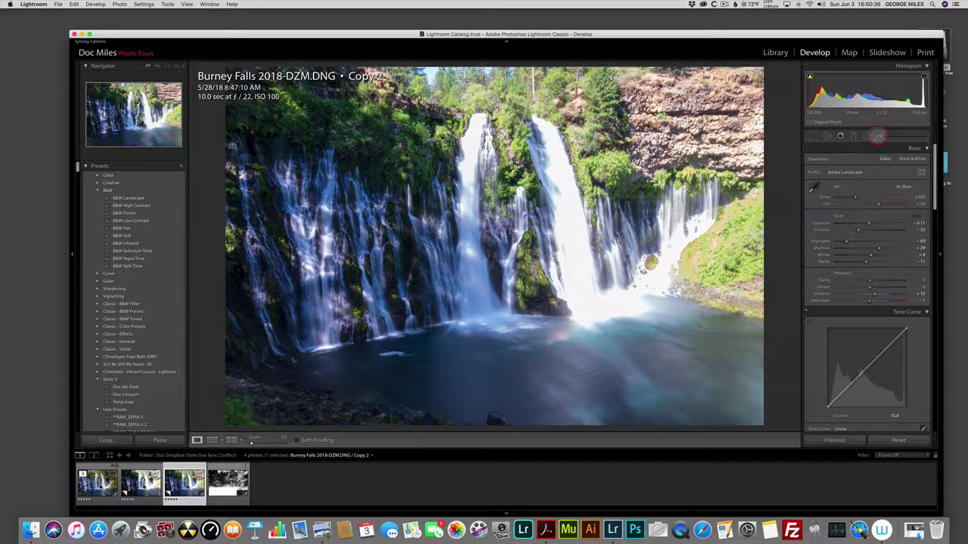
Open the Adjustment Brush, reset its effects, and set Highlights -21 and Clarity 7
left_click(879, 135)
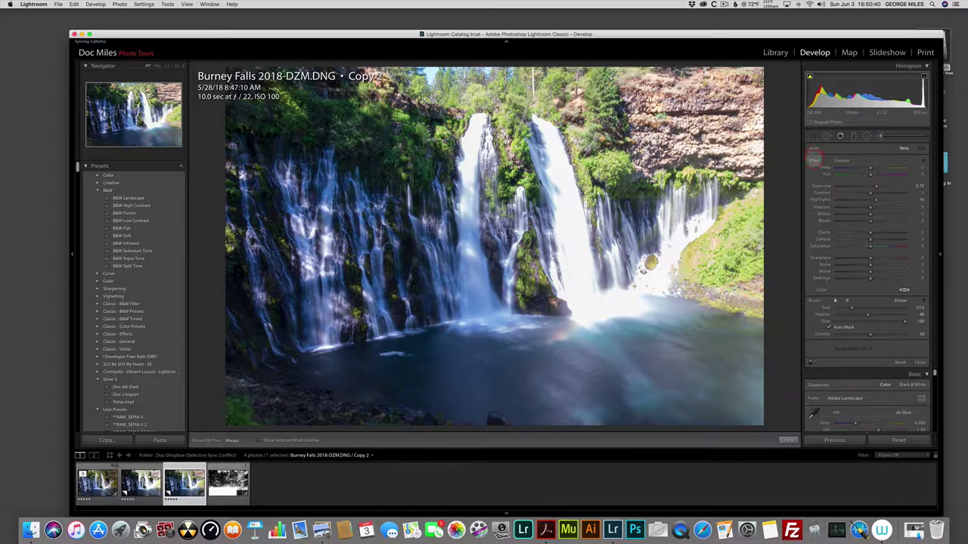
double_click(812, 160)
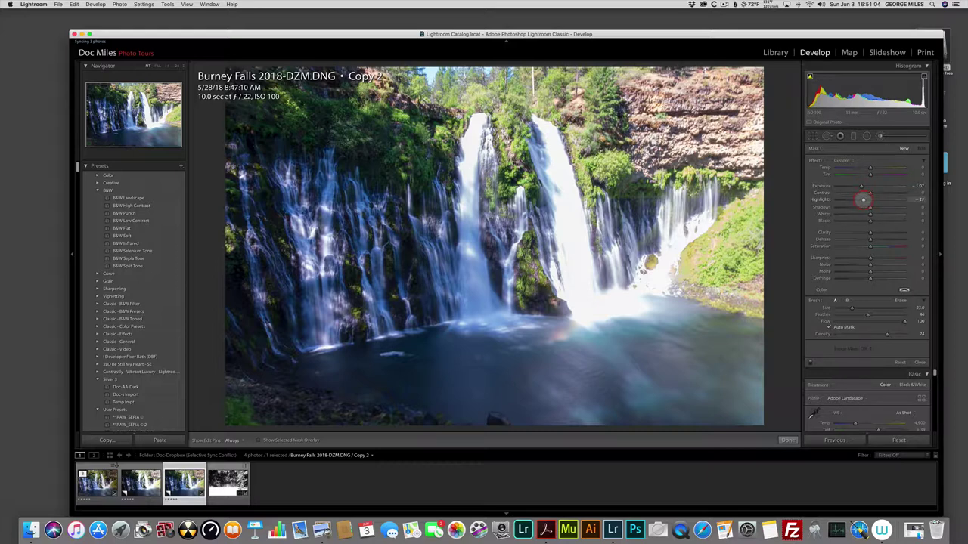
left_click_drag(862, 199, 865, 205)
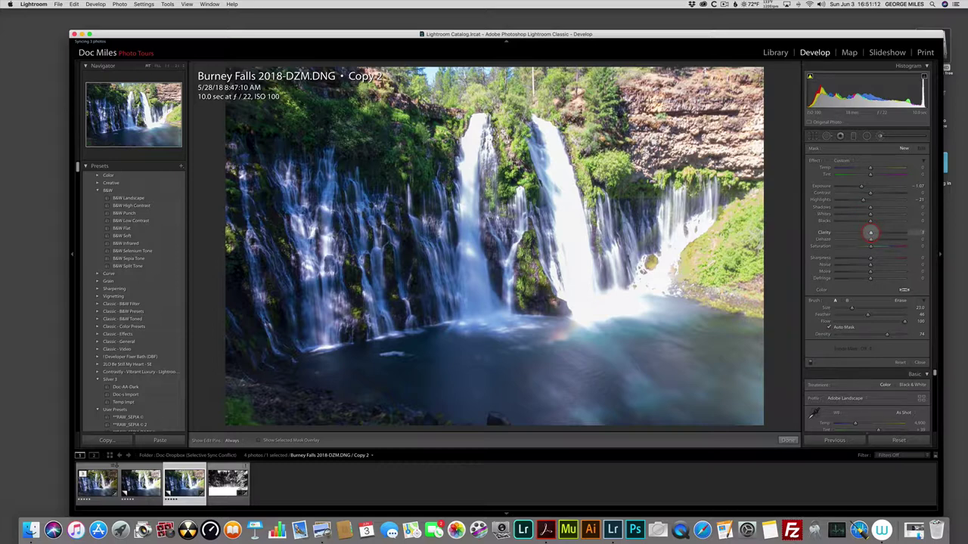
left_click_drag(871, 234, 870, 233)
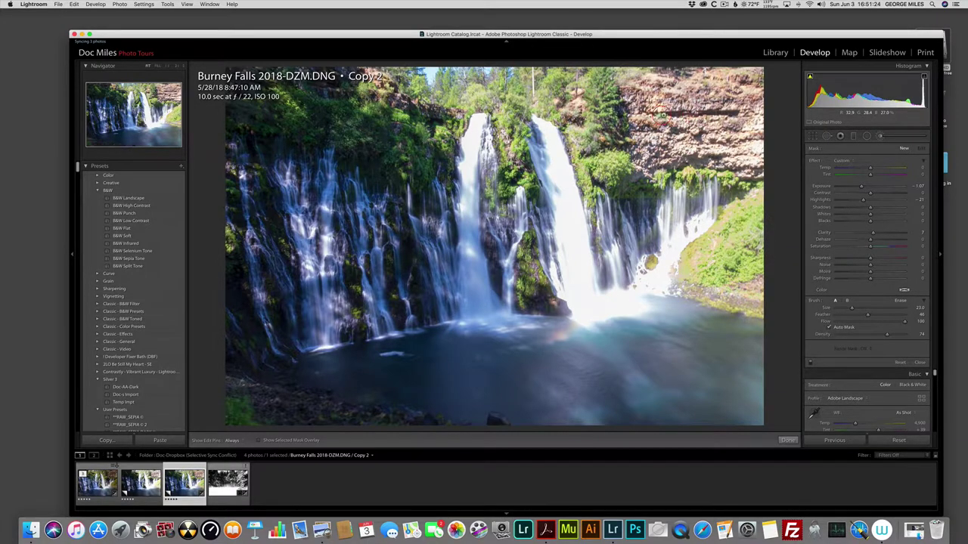
Start a new brush mask and paint the darkening over the trees at the top
key("h")
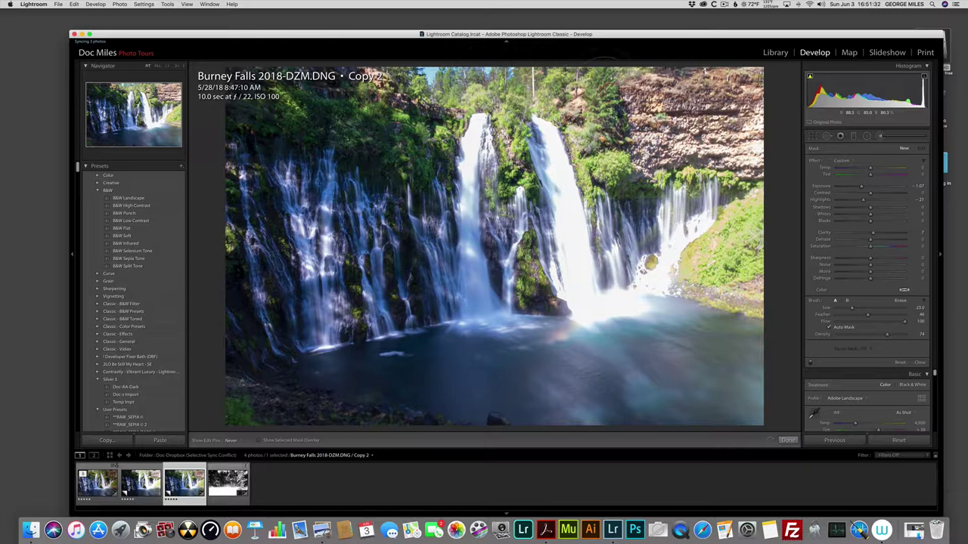
left_click(644, 134)
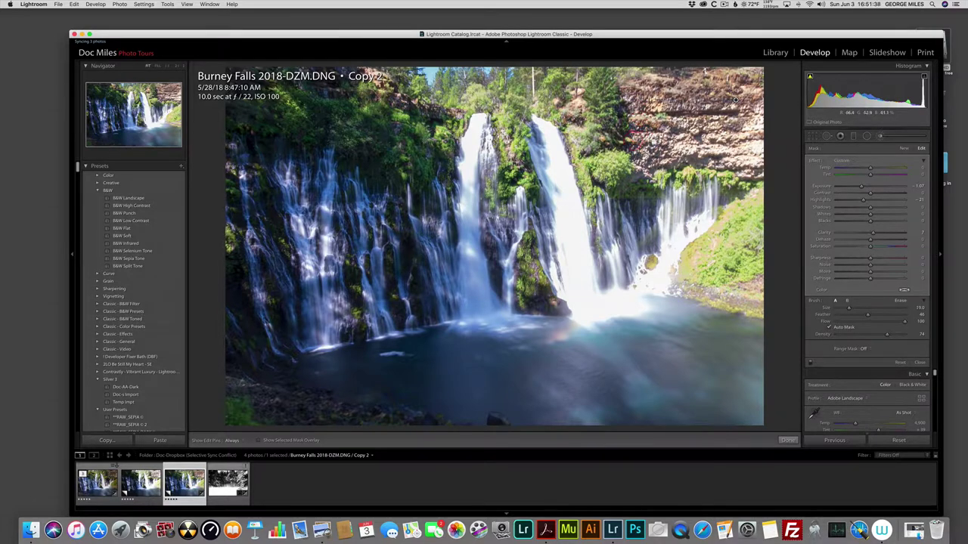
mouse_move(611, 166)
left_mouse_down()
mouse_move(589, 148)
mouse_move(577, 112)
mouse_move(524, 84)
mouse_move(423, 89)
left_mouse_up()
key("h")
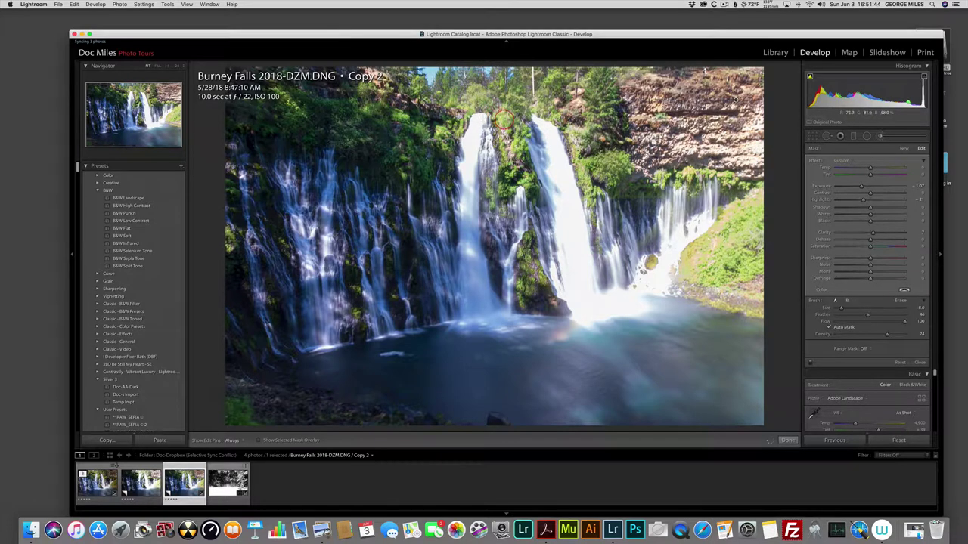
scroll(502, 121, "down", 4)
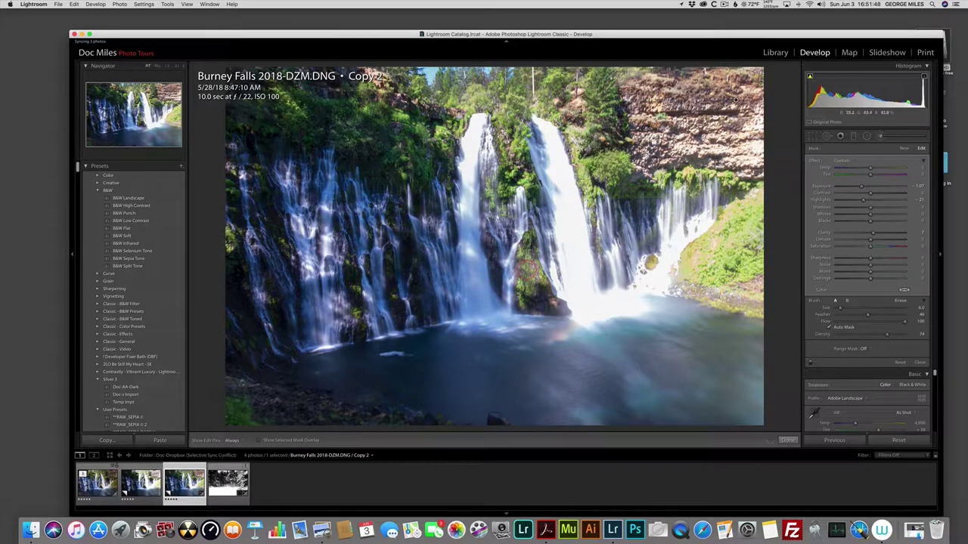
key("h")
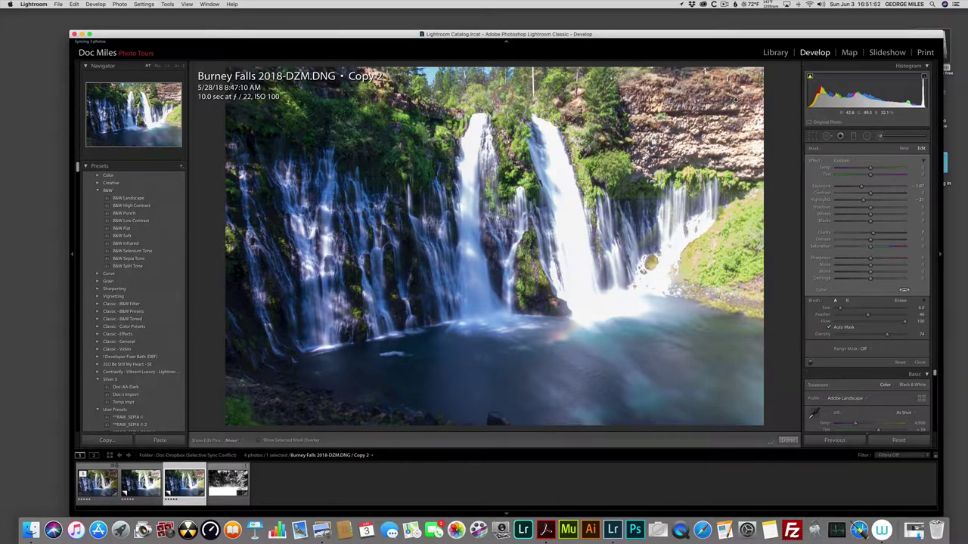
key("h")
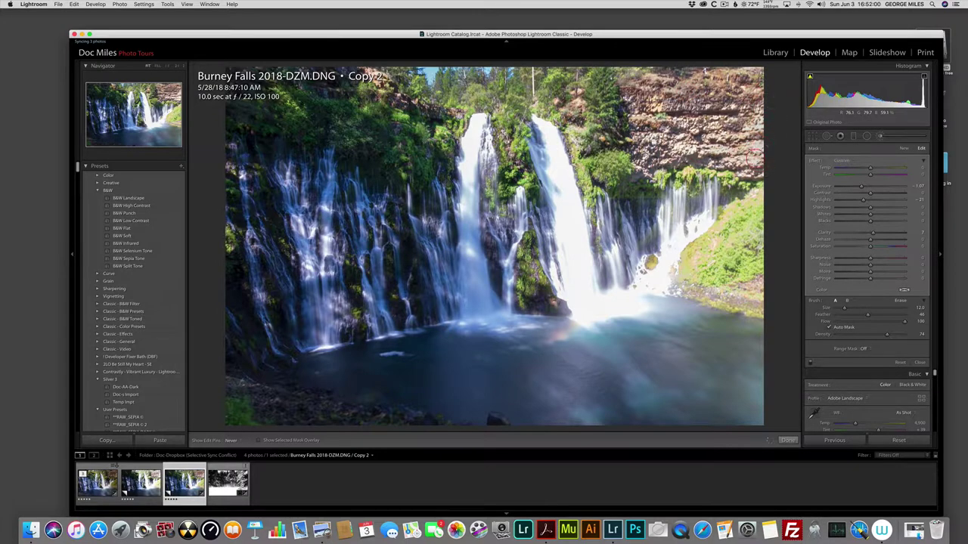
Paint along the treeline onto the green slope right of the falls, then undo that slope stroke
mouse_move(627, 158)
left_mouse_down()
mouse_move(716, 181)
mouse_move(754, 213)
left_mouse_up()
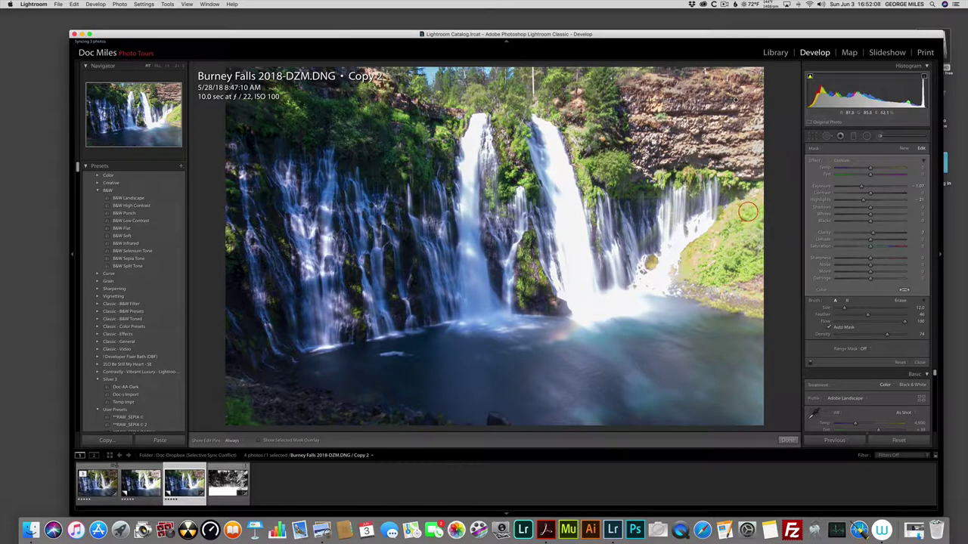
key("h")
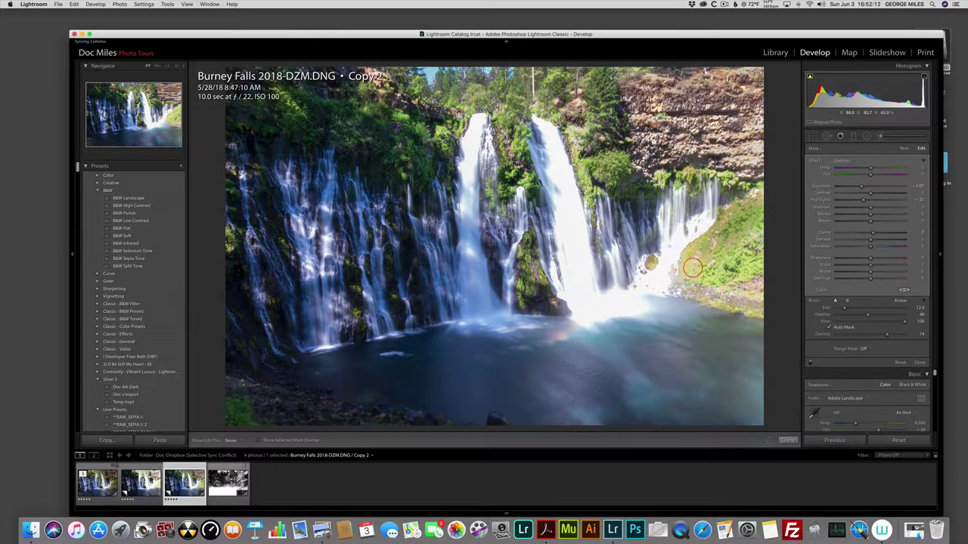
mouse_move(690, 278)
left_mouse_down()
mouse_move(741, 307)
mouse_move(754, 304)
mouse_move(753, 197)
mouse_move(753, 207)
mouse_move(763, 202)
mouse_move(739, 253)
mouse_move(753, 225)
left_mouse_up()
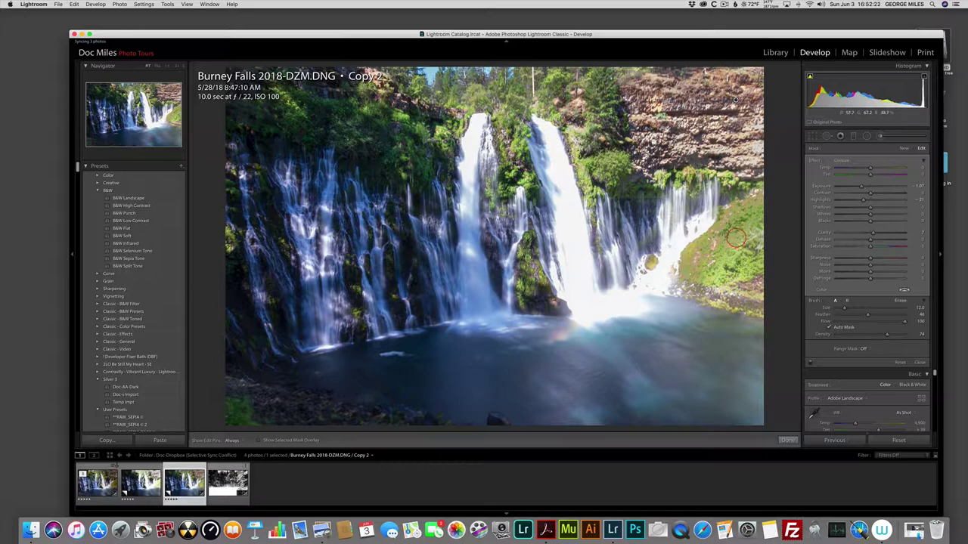
key("super+z")
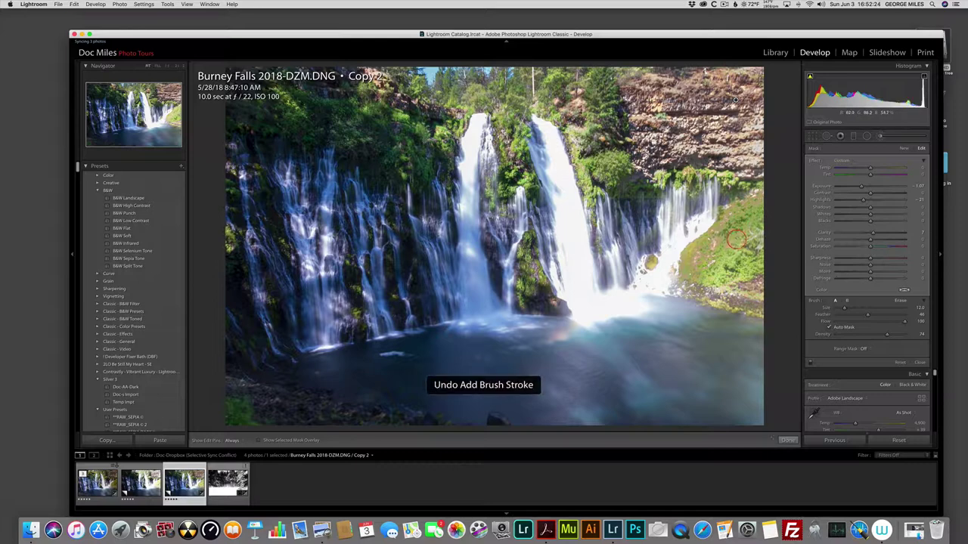
Lower the brush density, repaint the greenery right of the falls, then raise density to 76
left_click(886, 335)
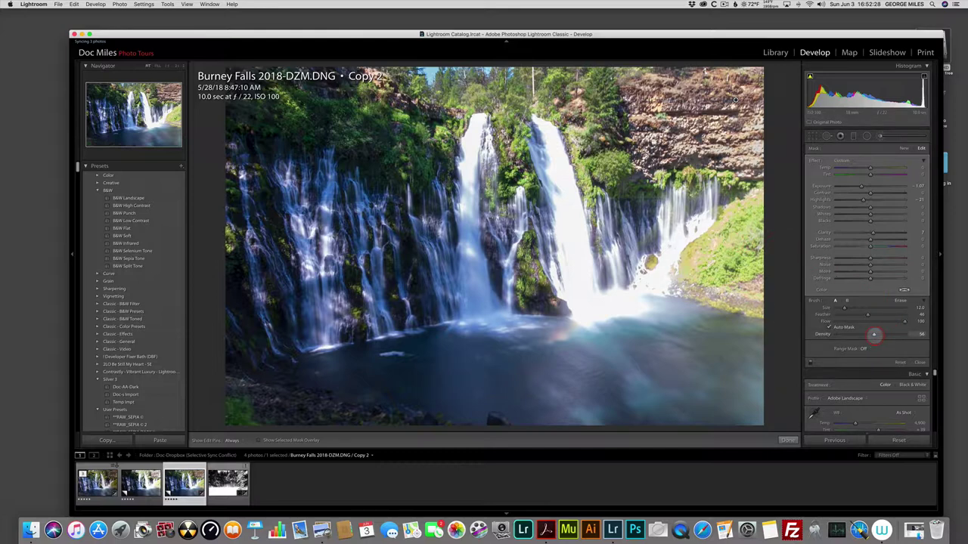
left_click_drag(873, 334, 871, 334)
mouse_move(748, 209)
left_mouse_down()
mouse_move(713, 234)
mouse_move(691, 283)
mouse_move(748, 296)
mouse_move(751, 281)
mouse_move(717, 241)
mouse_move(691, 258)
mouse_move(732, 228)
mouse_move(752, 191)
mouse_move(690, 266)
mouse_move(701, 295)
mouse_move(692, 292)
mouse_move(724, 298)
mouse_move(744, 280)
mouse_move(764, 296)
mouse_move(709, 248)
mouse_move(754, 198)
left_mouse_up()
key("h")
key("h")
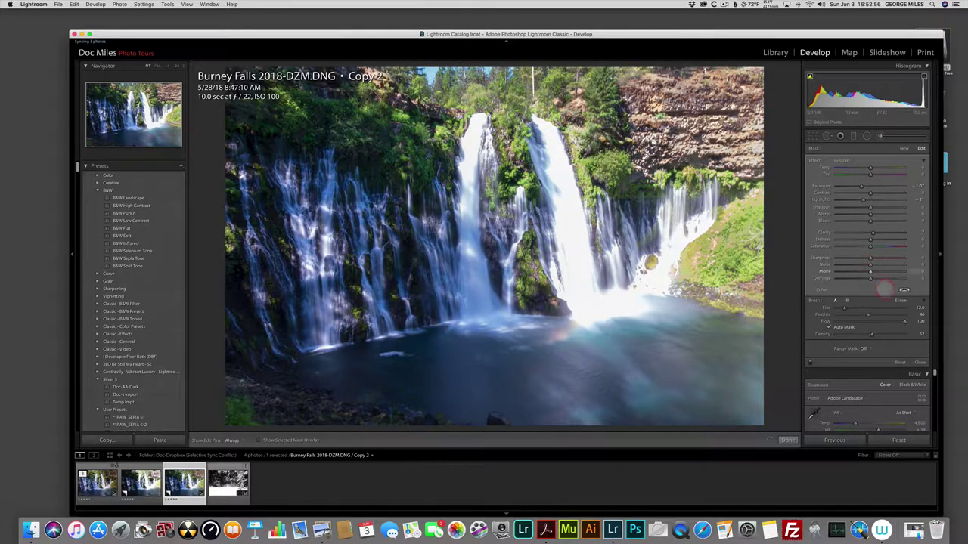
left_click_drag(871, 334, 888, 334)
key("h")
key("h")
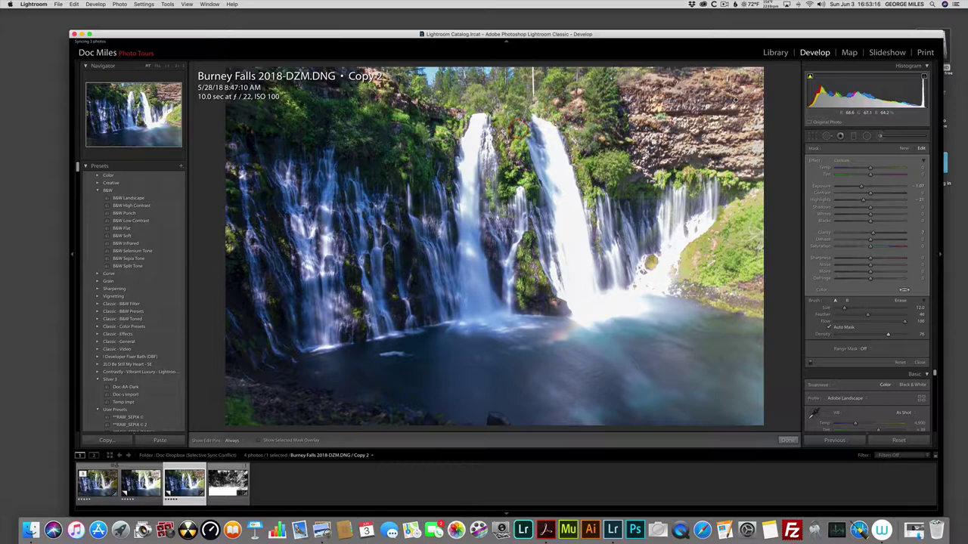
Create a new reset brush with Shadows lifted, Contrast 7, Exposure 0.87 and density 77
left_click(902, 150)
left_click(904, 148)
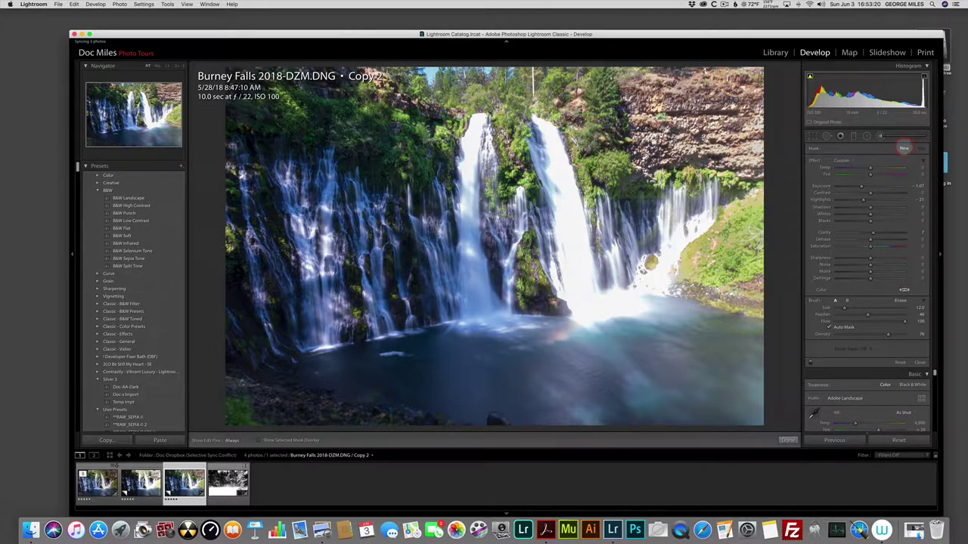
double_click(810, 161)
left_click_drag(871, 207, 888, 207)
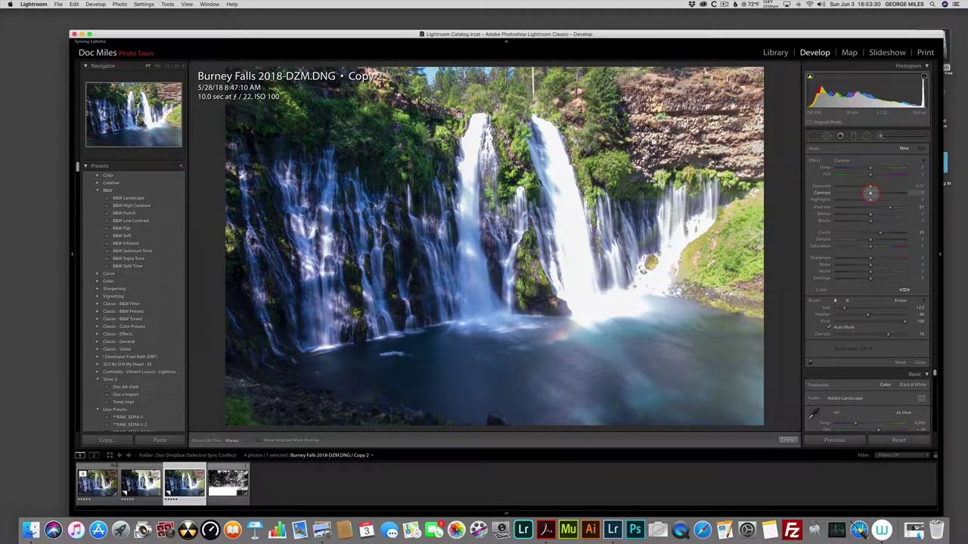
left_click_drag(873, 194, 871, 194)
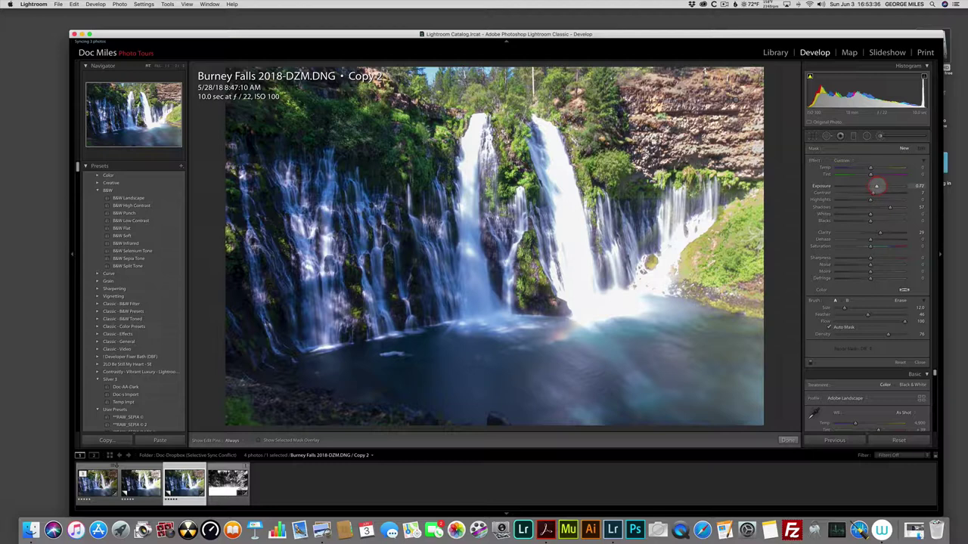
left_click_drag(877, 185, 879, 186)
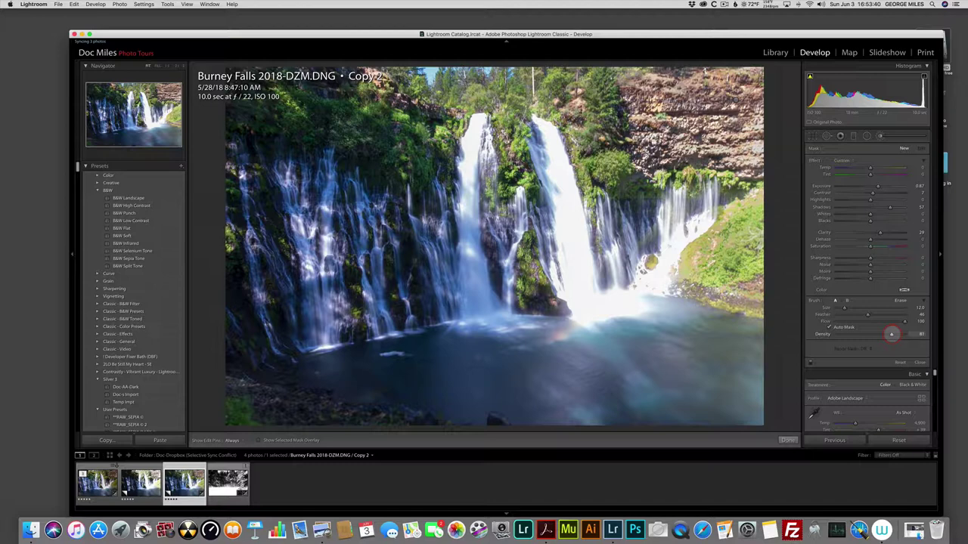
left_click_drag(890, 333, 887, 333)
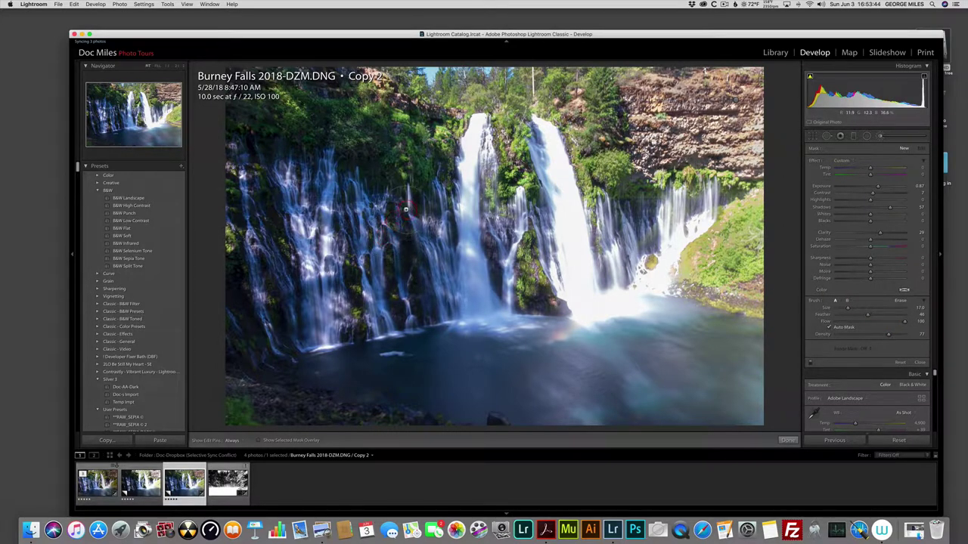
Paint the brightening across the dark left falls, then lower the brush density to 22
left_click_drag(408, 219, 421, 247)
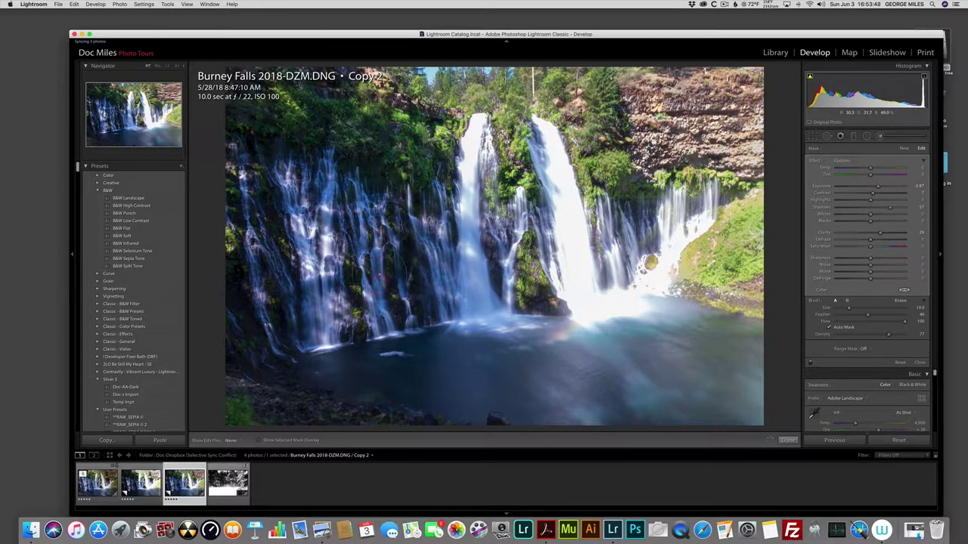
mouse_move(375, 289)
left_mouse_down()
mouse_move(331, 204)
mouse_move(322, 255)
mouse_move(299, 256)
mouse_move(266, 177)
left_mouse_up()
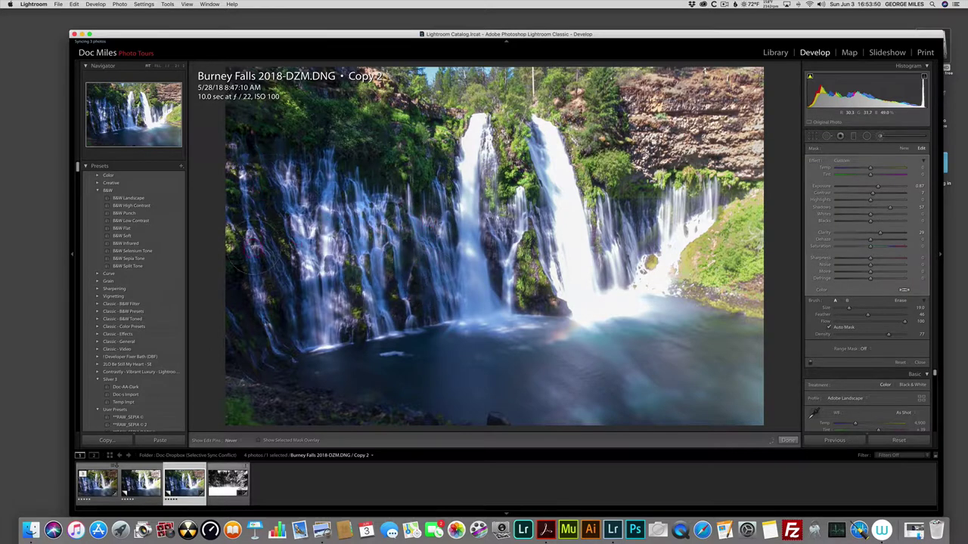
mouse_move(254, 240)
left_mouse_down()
mouse_move(254, 325)
mouse_move(246, 335)
mouse_move(285, 321)
mouse_move(304, 333)
mouse_move(431, 291)
mouse_move(424, 220)
mouse_move(317, 180)
mouse_move(249, 173)
mouse_move(230, 283)
mouse_move(257, 326)
left_mouse_up()
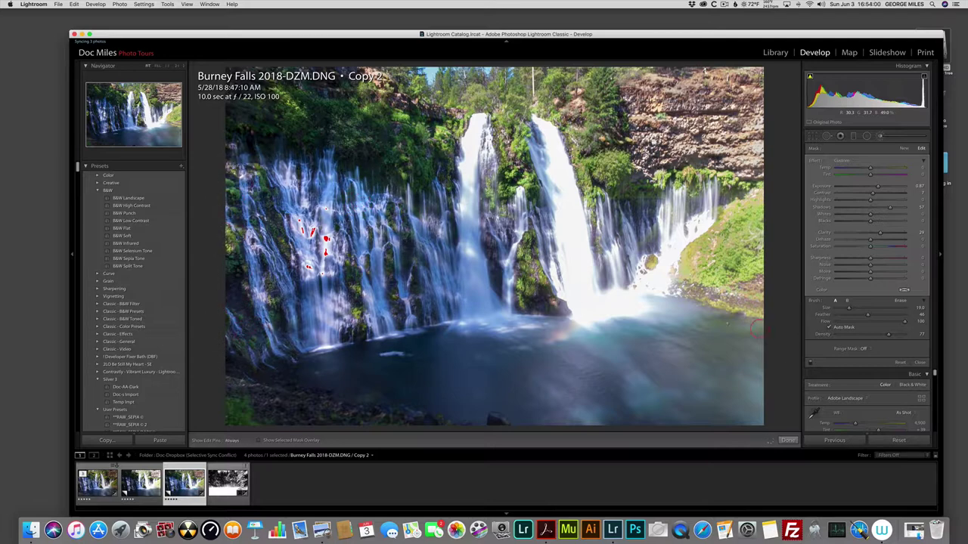
left_click_drag(902, 335, 867, 335)
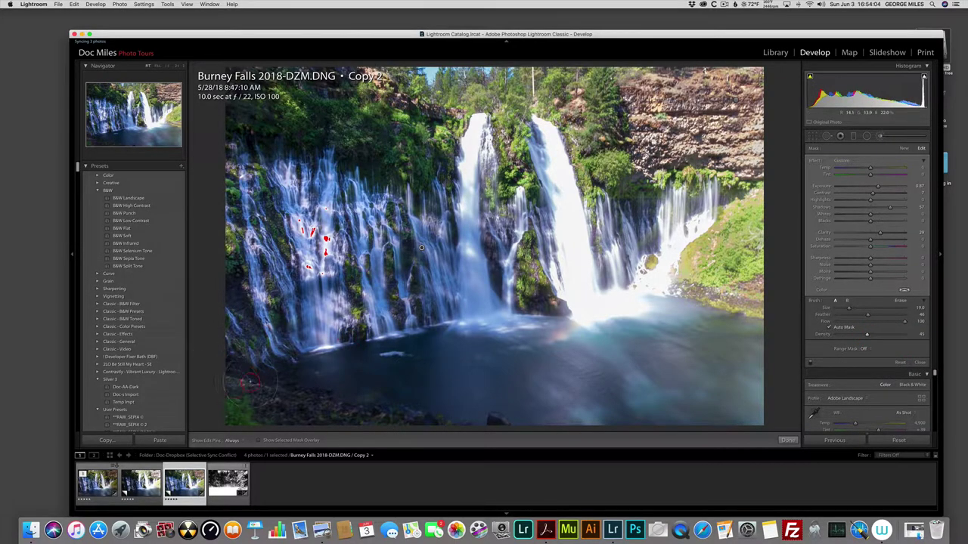
key("h")
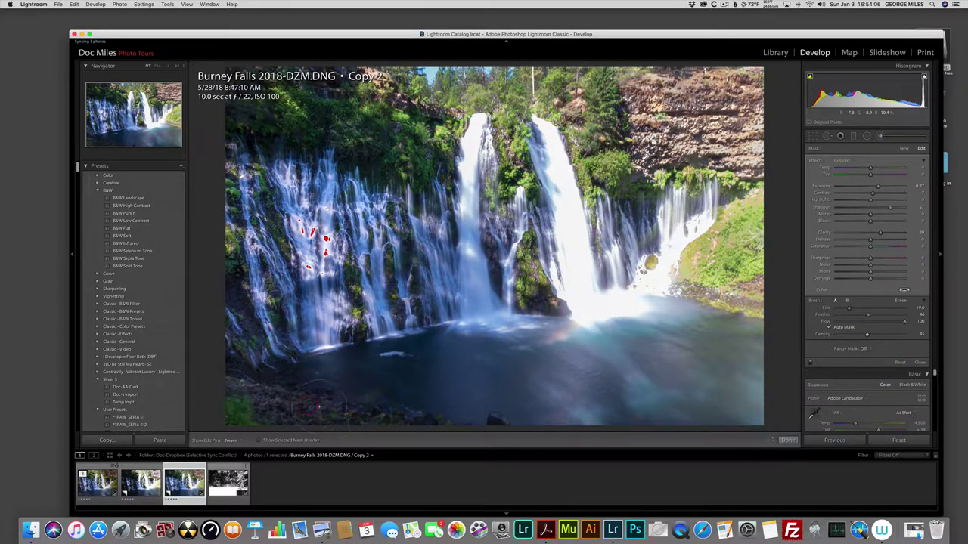
key("h")
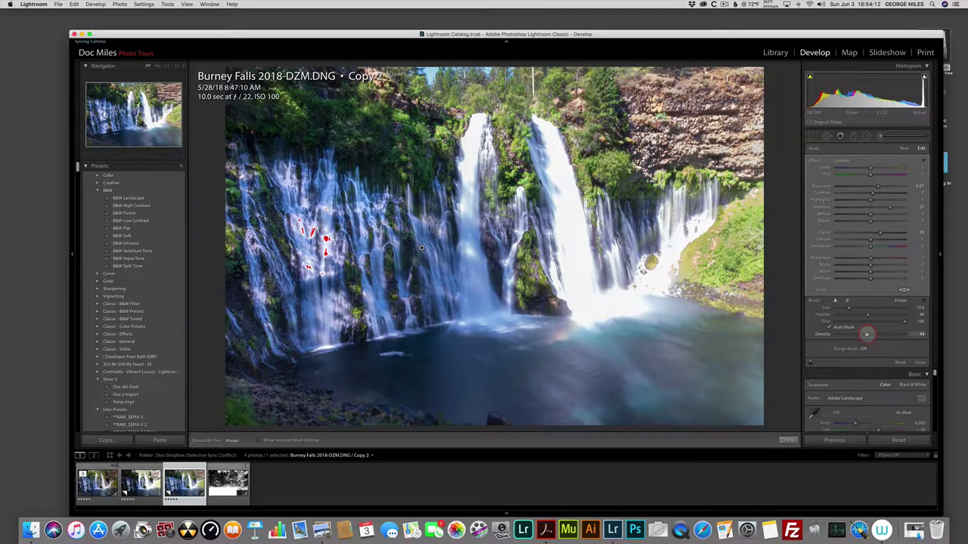
left_click_drag(866, 334, 850, 333)
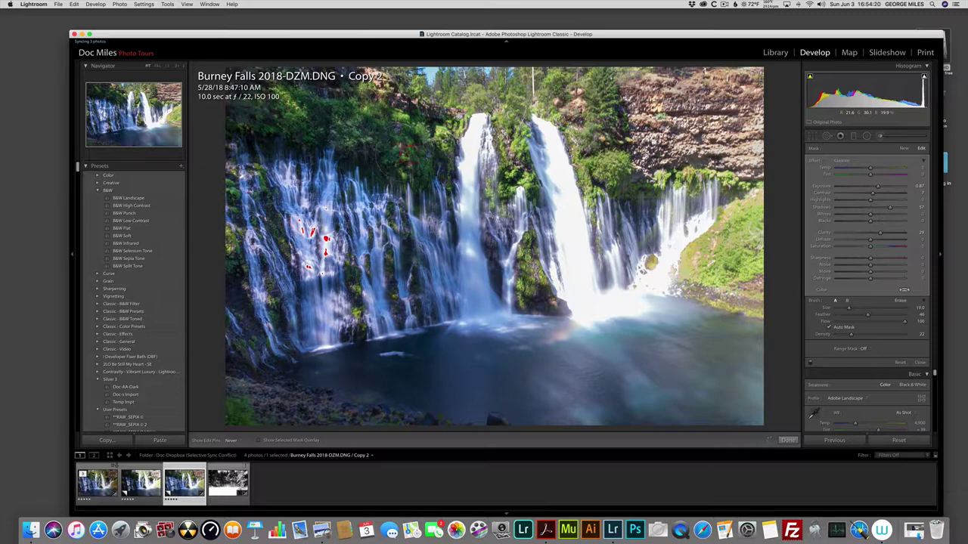
key("h")
Reduce the left-falls brush Shadows to 51 and raise its Exposure to about 0.82
left_click(890, 207)
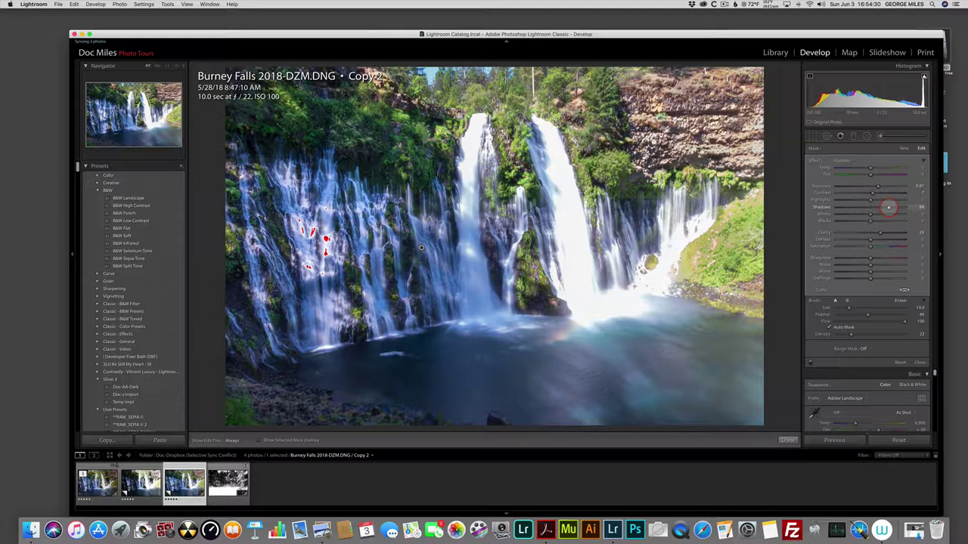
left_click_drag(889, 207, 877, 186)
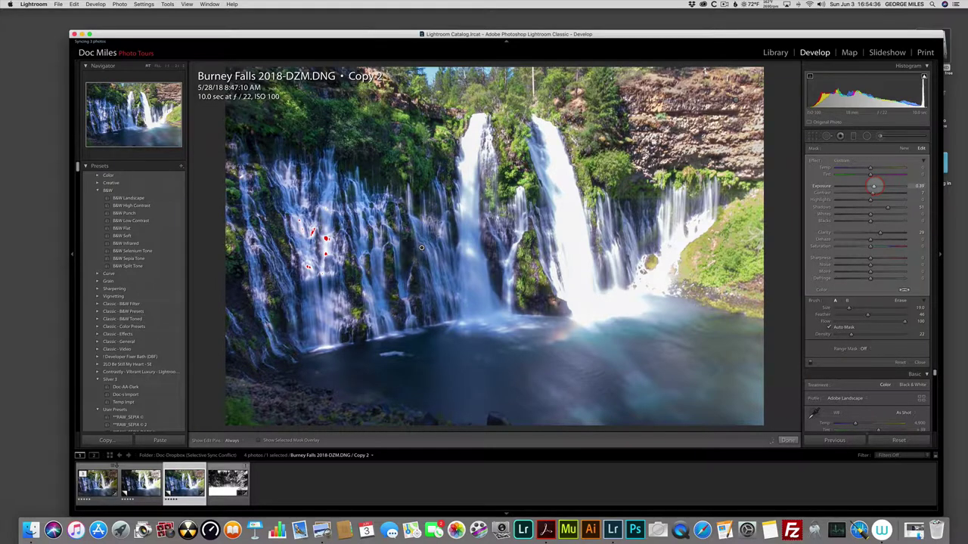
left_click_drag(874, 186, 868, 215)
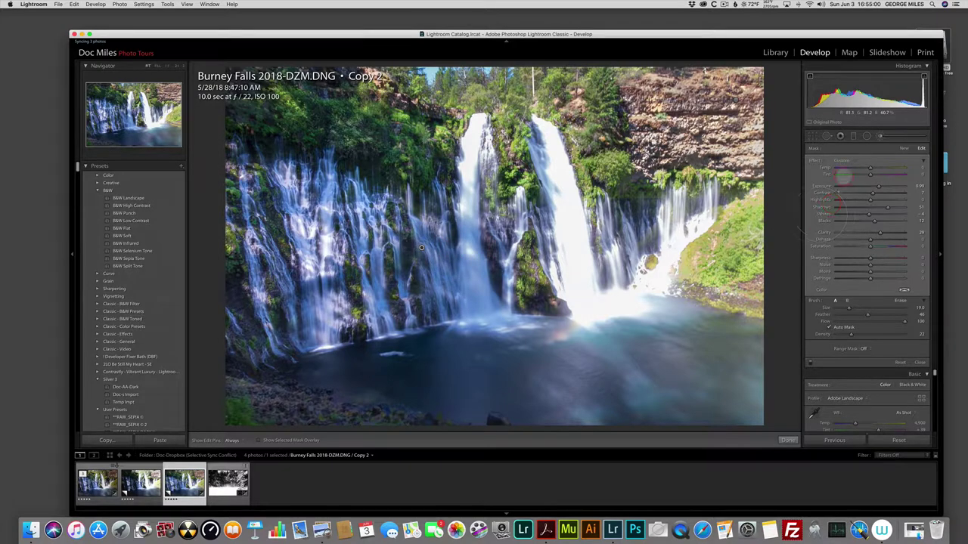
Reset the brush effects, then set Exposure -1.28, Highlights -38 and density 52
left_click(882, 137)
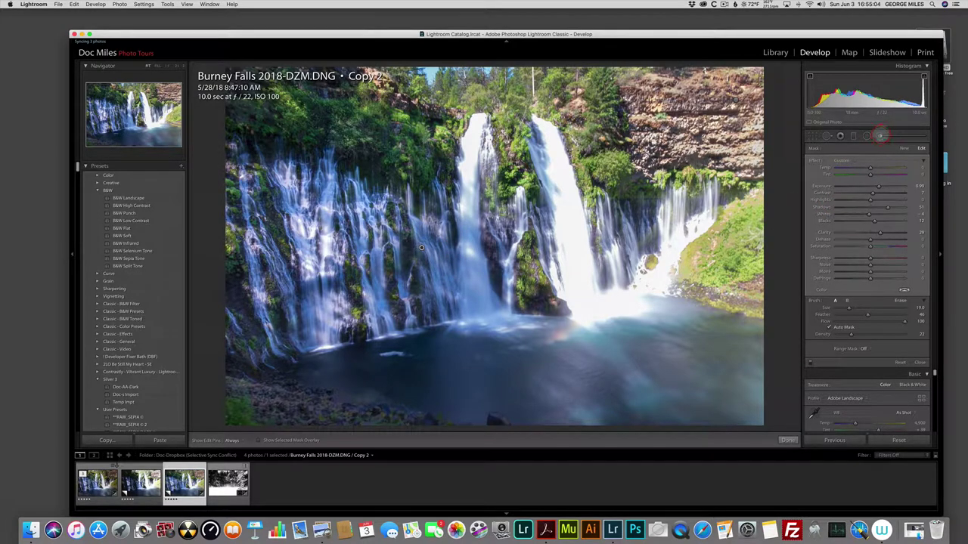
left_click(879, 137)
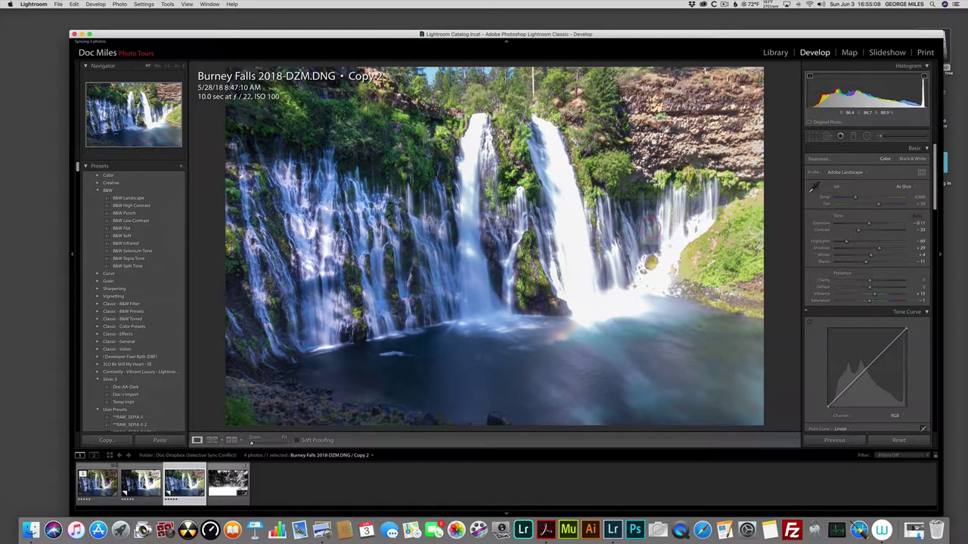
left_click(883, 179)
left_click(880, 135)
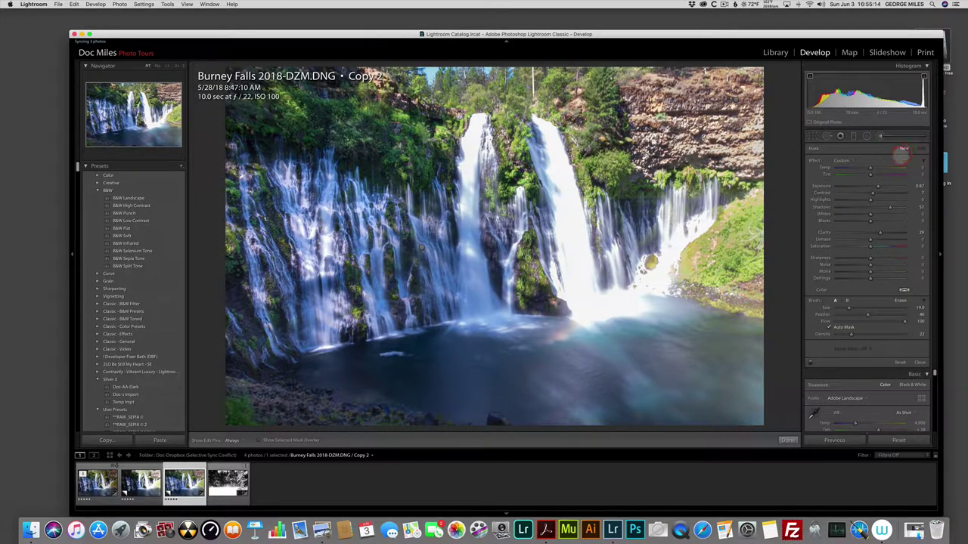
left_click_drag(888, 186, 855, 186)
left_click_drag(889, 207, 863, 207)
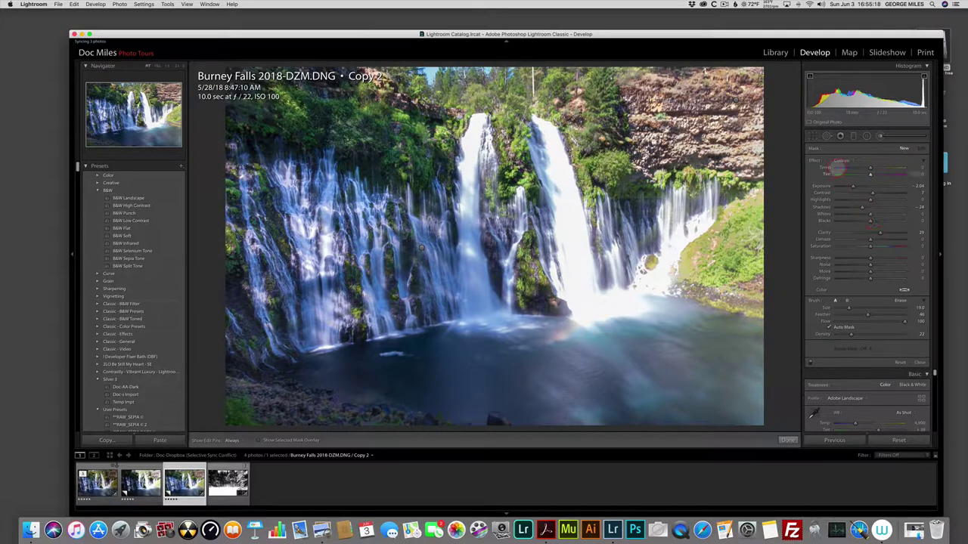
double_click(815, 161)
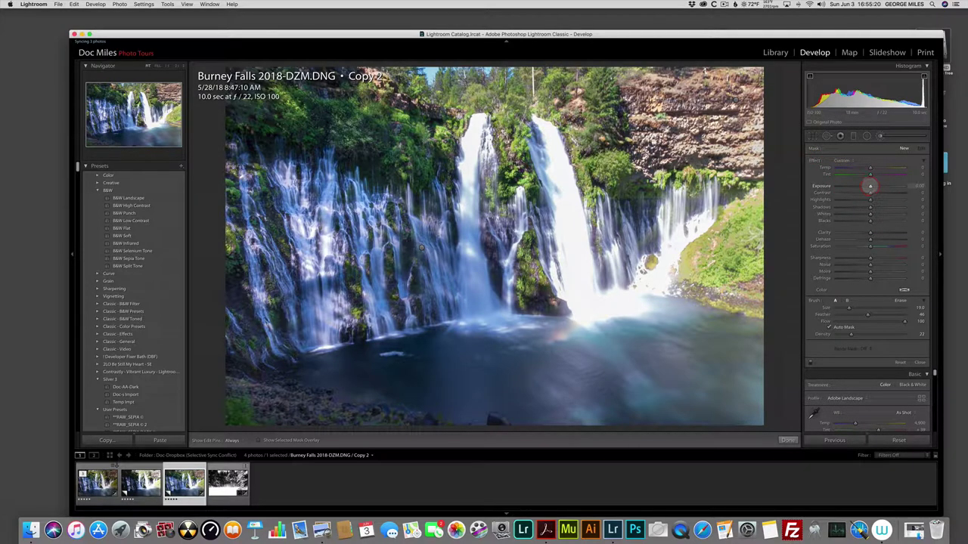
mouse_move(870, 186)
left_mouse_down()
mouse_move(859, 186)
mouse_move(868, 201)
mouse_move(856, 200)
left_mouse_up()
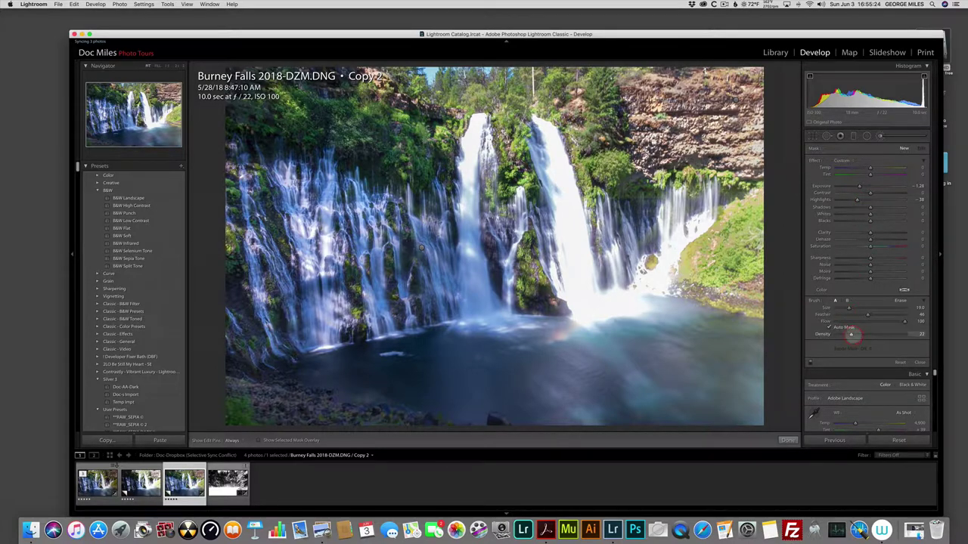
left_click_drag(850, 334, 870, 334)
Paint the darkening down and along the bright right-hand waterfall
key("h")
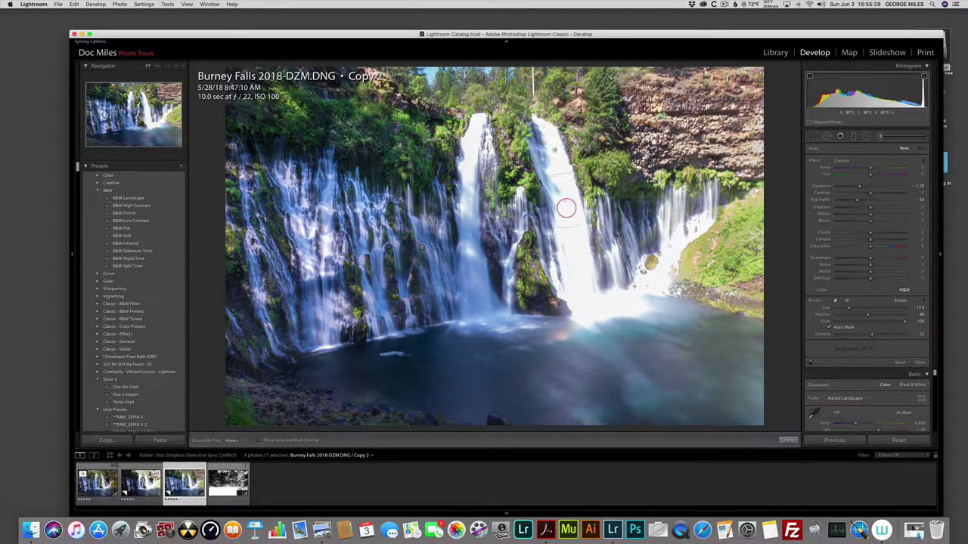
mouse_move(572, 265)
left_mouse_down()
mouse_move(563, 180)
mouse_move(570, 244)
left_mouse_up()
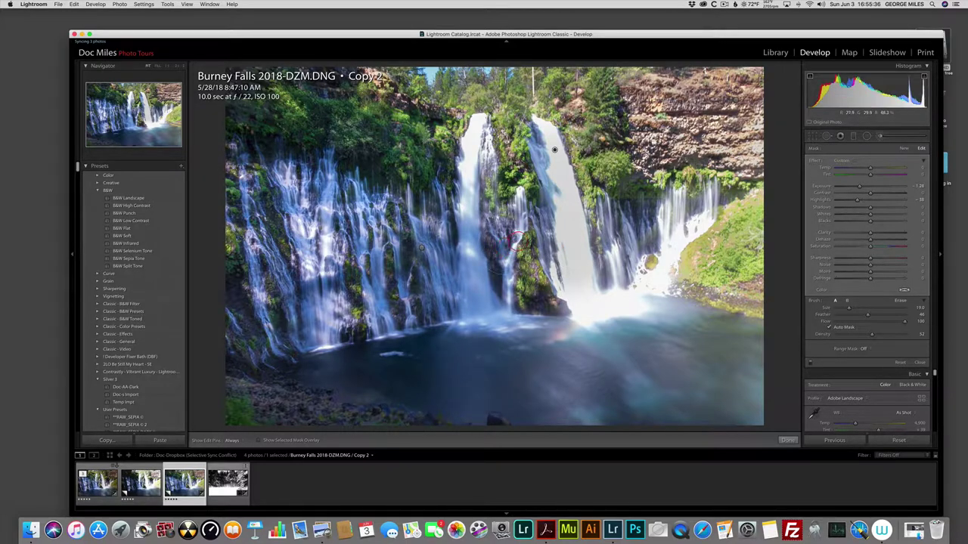
key("Return")
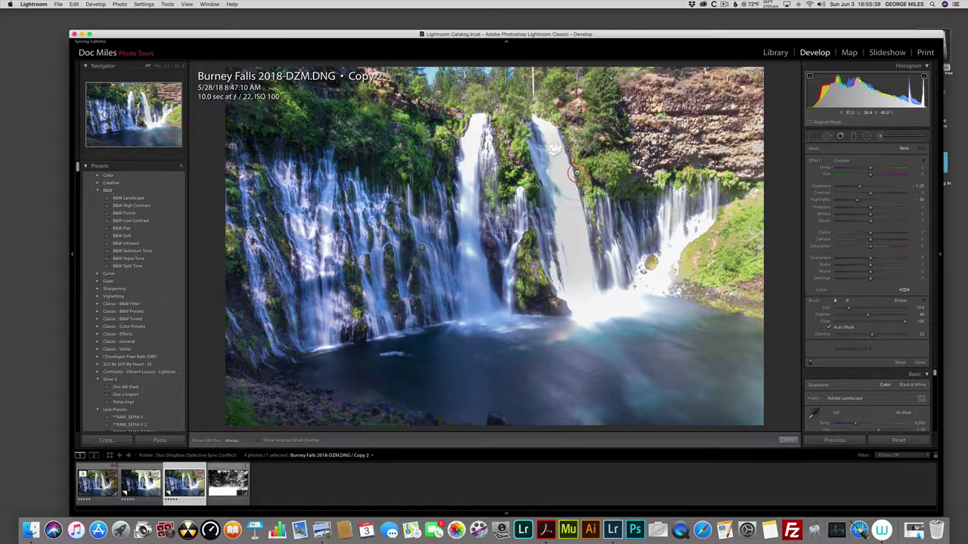
left_click_drag(576, 173, 572, 185)
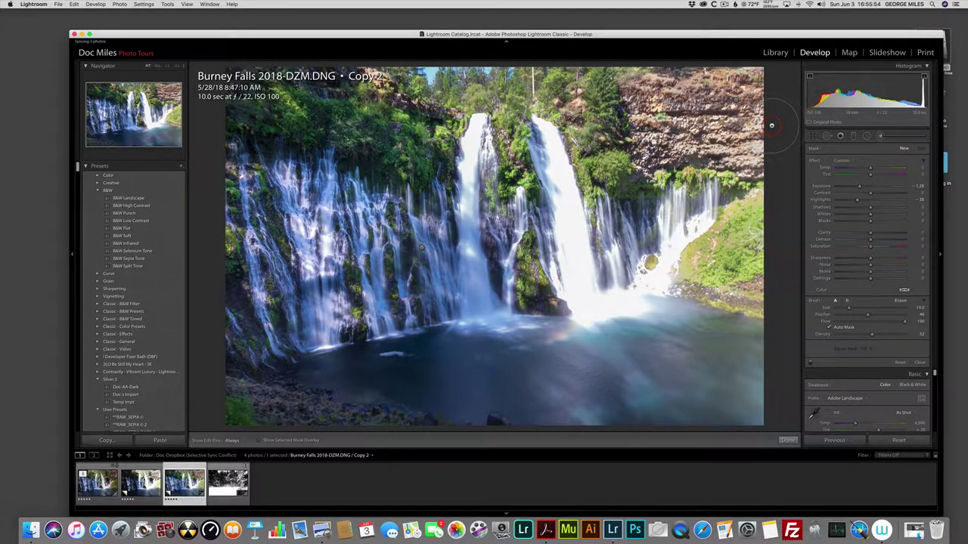
key("backslash")
key("o")
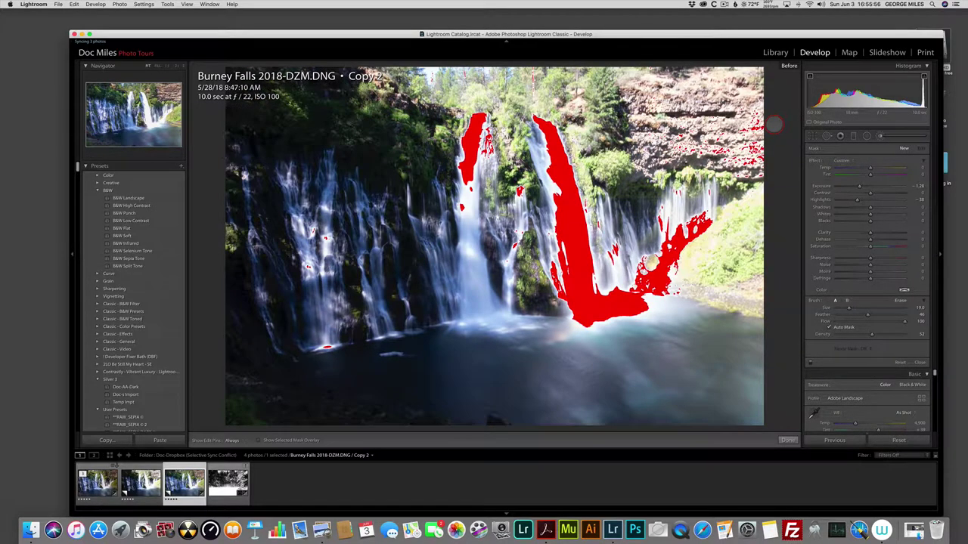
key("backslash")
key("o")
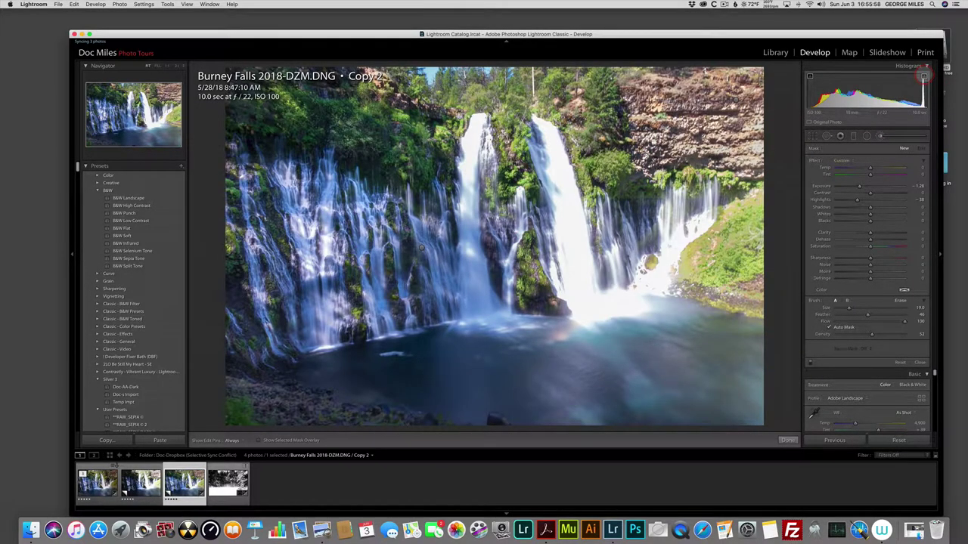
key("backslash")
key("o")
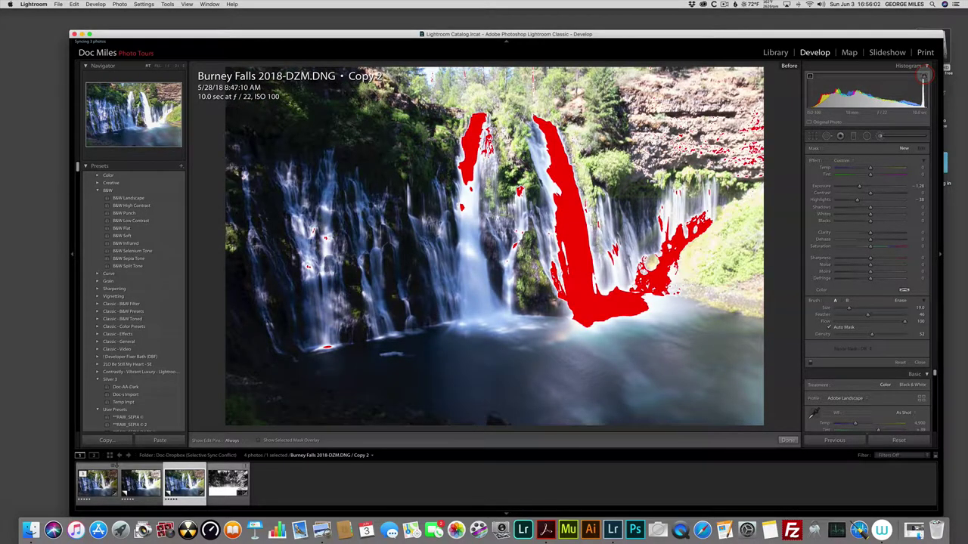
key("backslash")
key("o")
key("backslash")
key("o")
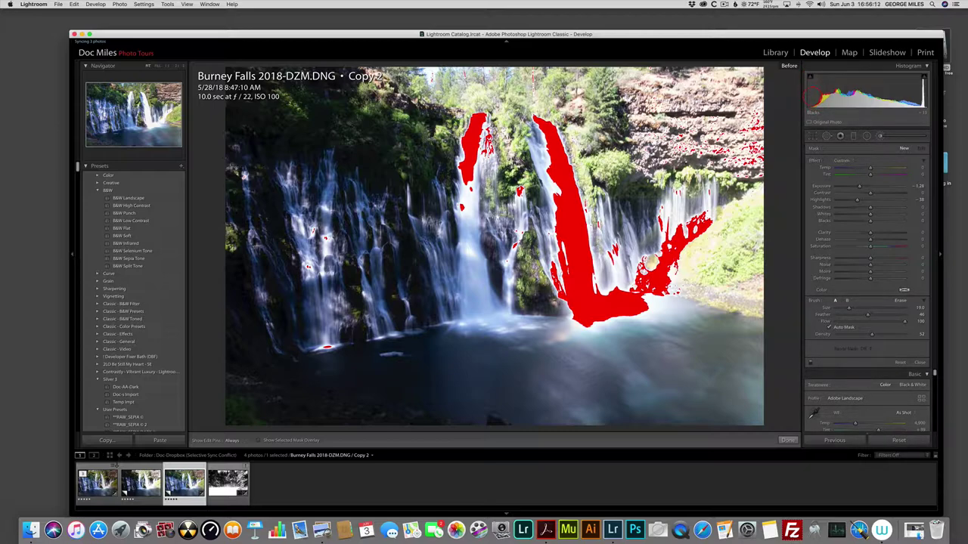
key("backslash")
key("o")
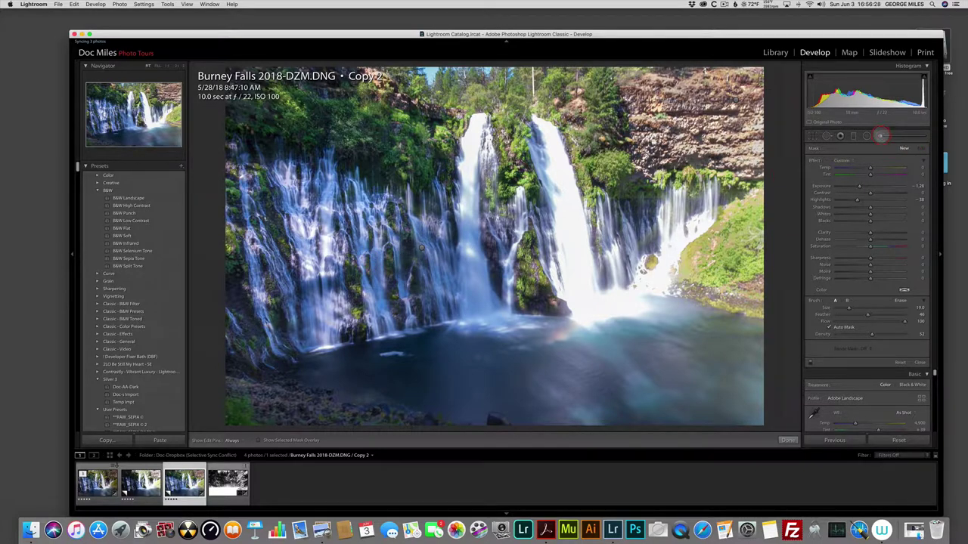
Start a fresh brush with effects reset and Saturation set to 48
left_click(880, 135)
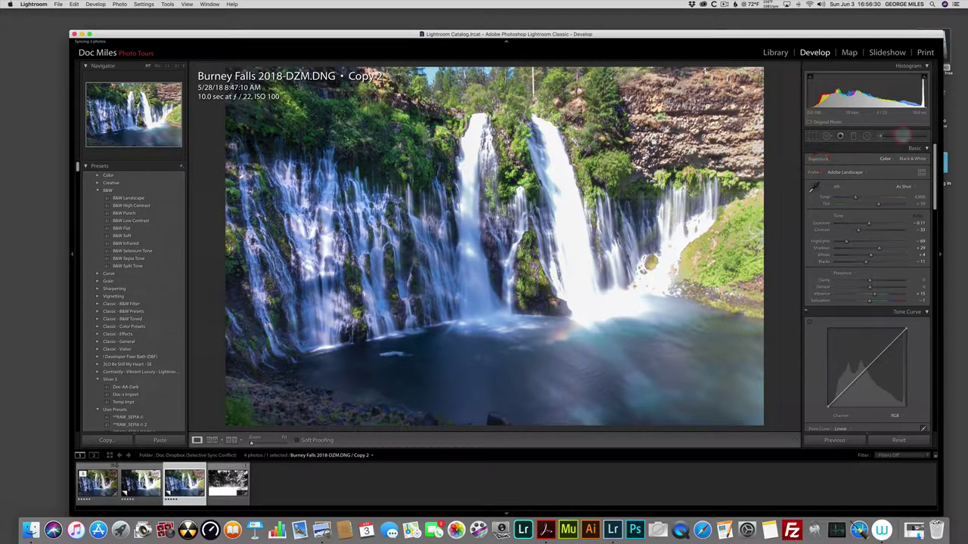
left_click(881, 136)
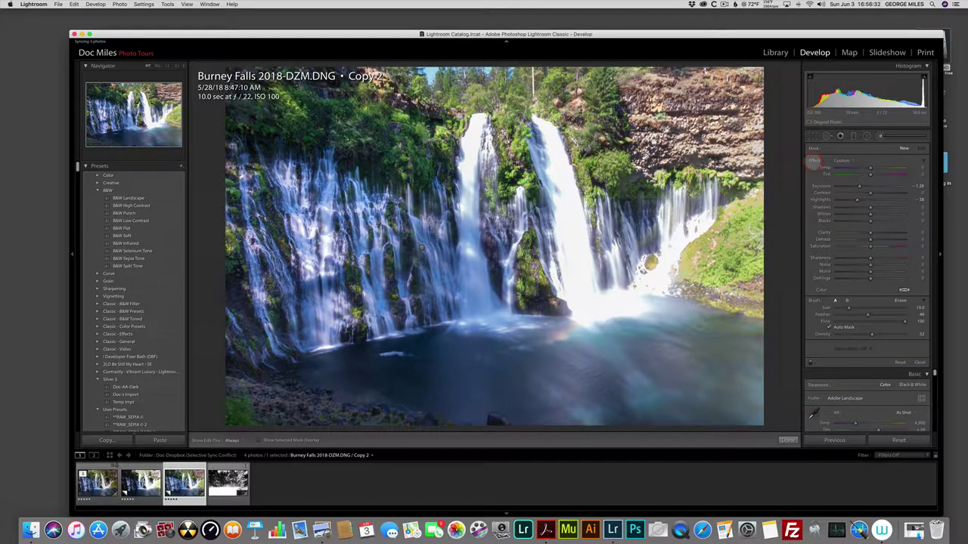
double_click(814, 160)
left_click(870, 245)
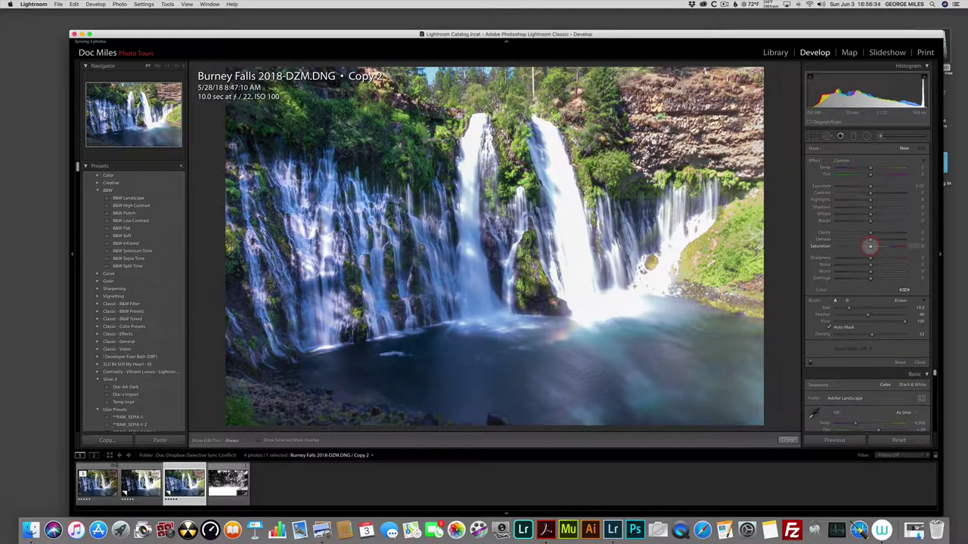
left_click_drag(870, 246, 886, 246)
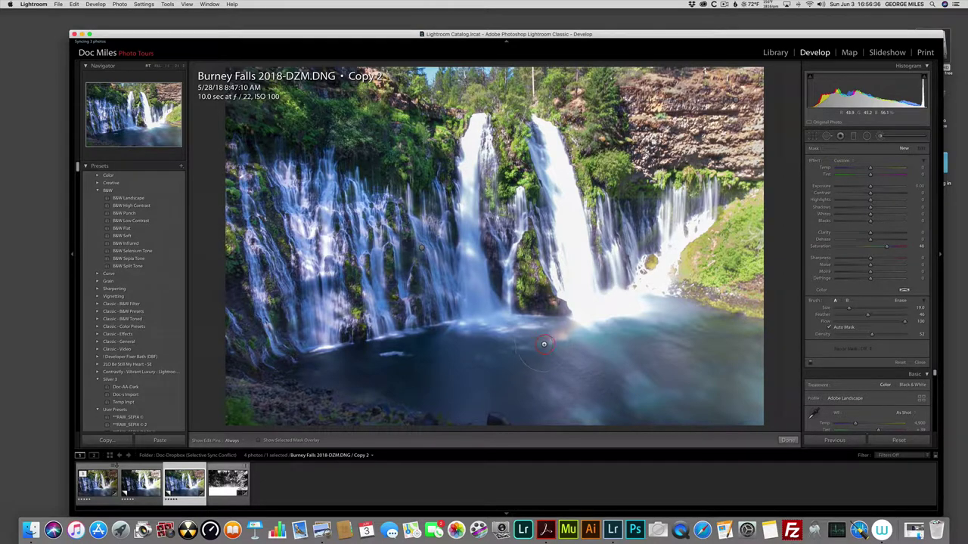
Paint the saturation boost across the pool water, shrinking the brush to size 12
left_click_drag(548, 340, 556, 333)
key("bracketleft")
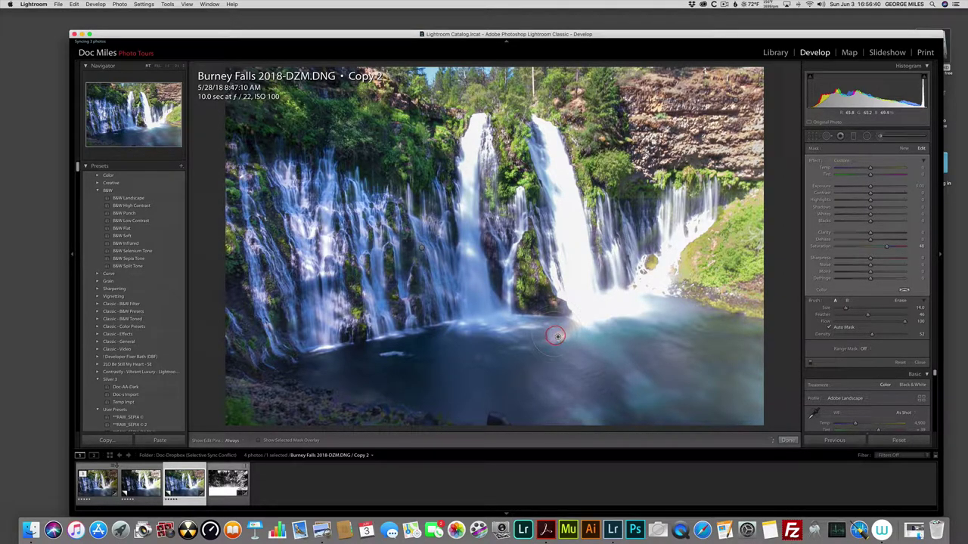
key("bracketleft")
mouse_move(539, 361)
left_mouse_down()
mouse_move(571, 369)
mouse_move(566, 400)
mouse_move(544, 360)
mouse_move(558, 331)
mouse_move(551, 332)
mouse_move(565, 334)
mouse_move(535, 352)
left_mouse_up()
left_click(879, 135)
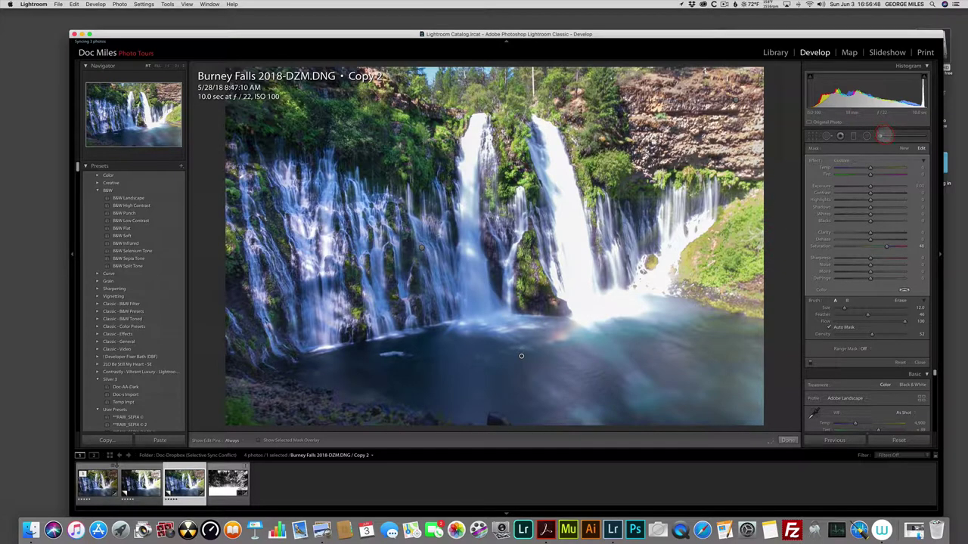
In the Detail panel, set Sharpening Amount to 75 and Masking to 52
left_click_drag(934, 188, 947, 299)
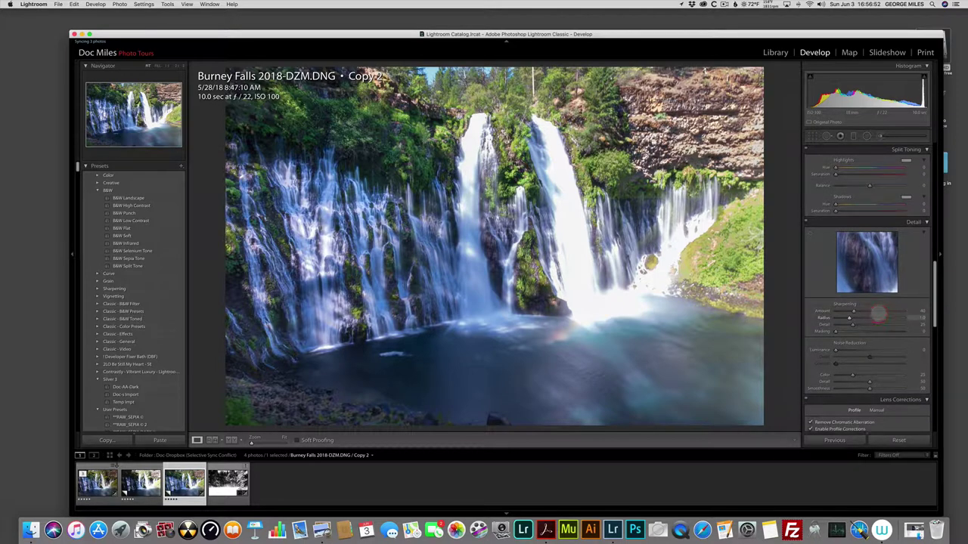
left_click(868, 311)
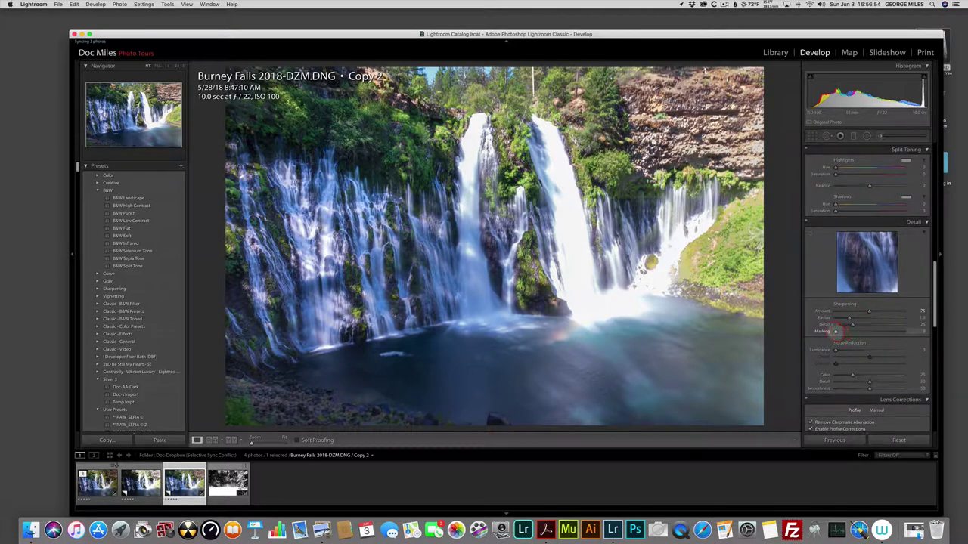
mouse_move(836, 331)
left_mouse_down()
mouse_move(871, 331)
mouse_move(834, 349)
mouse_move(845, 347)
left_mouse_up()
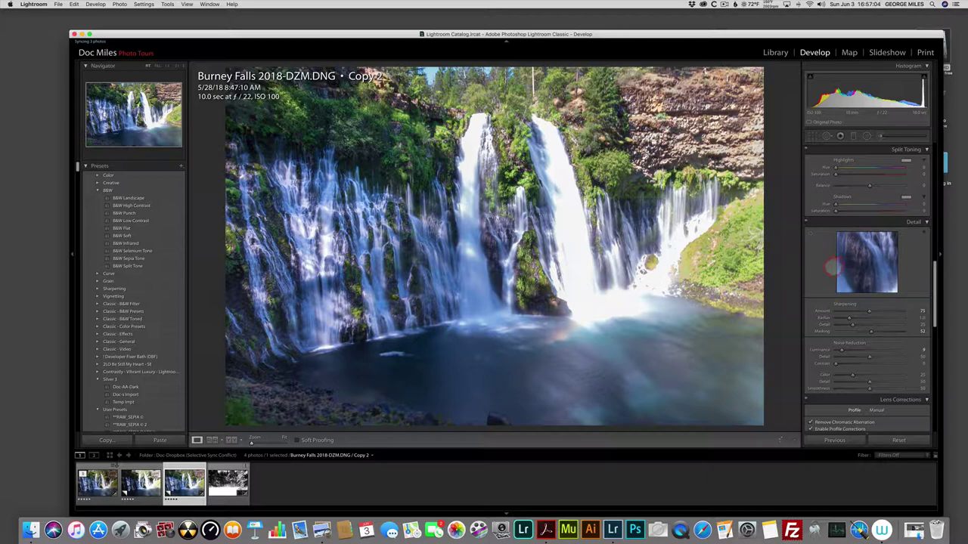
key("backslash")
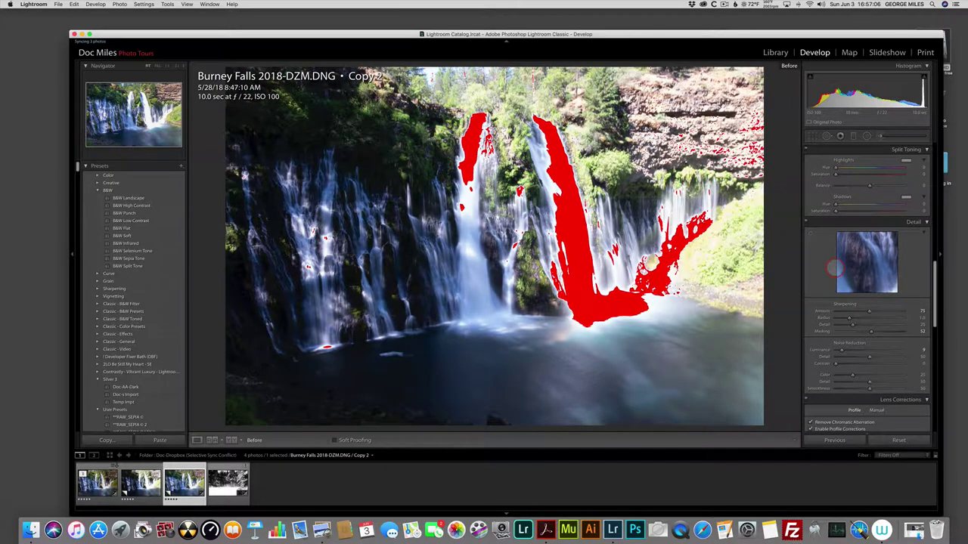
key("backslash")
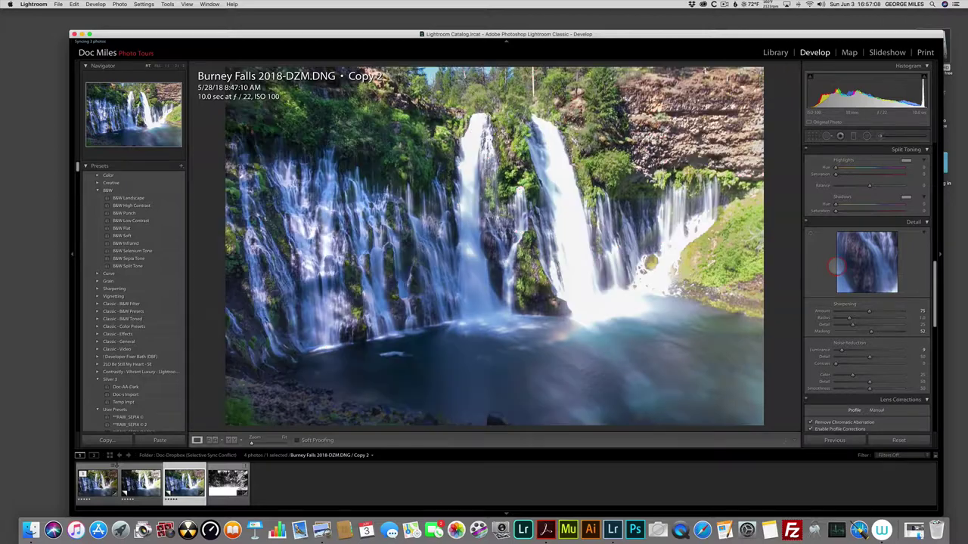